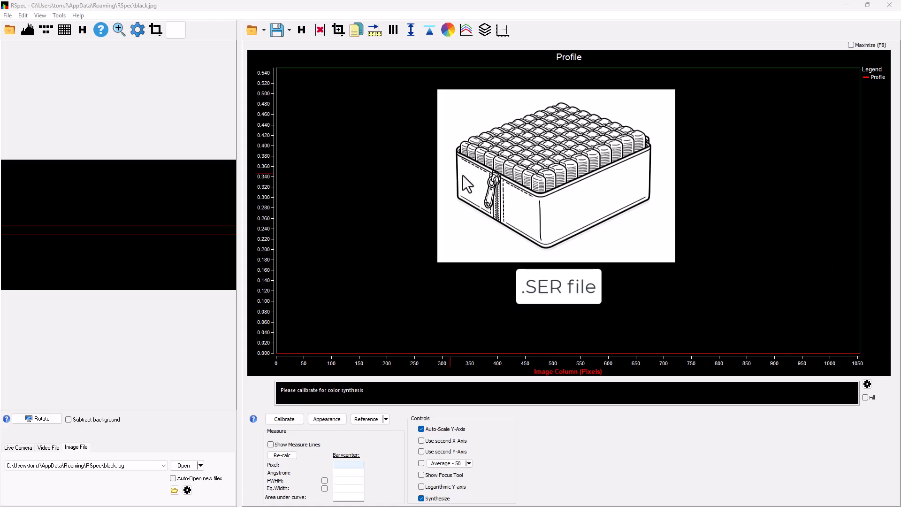
Export the Zeta-1 Aquarii SER file to individual FITS images in the subs folder and open the output folder in the stacker
{"action": "left_click", "coordinate": [58, 16]}
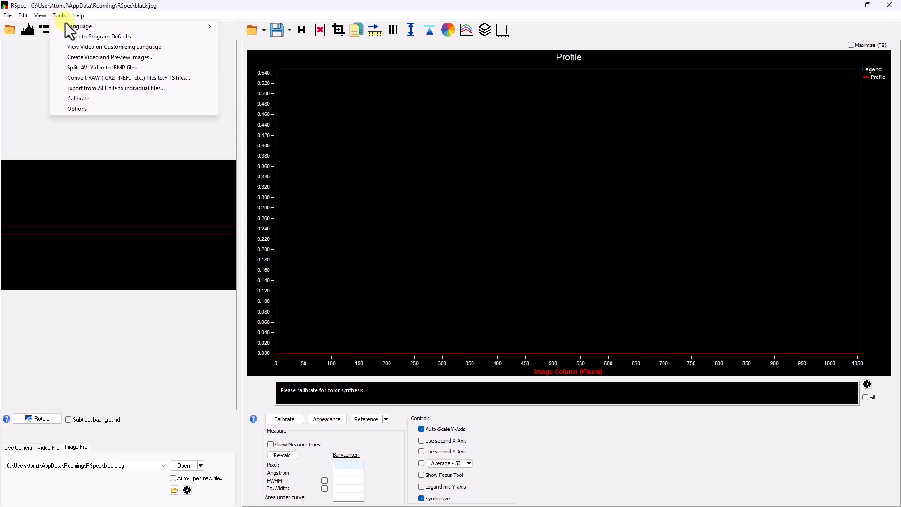
{"action": "left_click", "coordinate": [171, 89]}
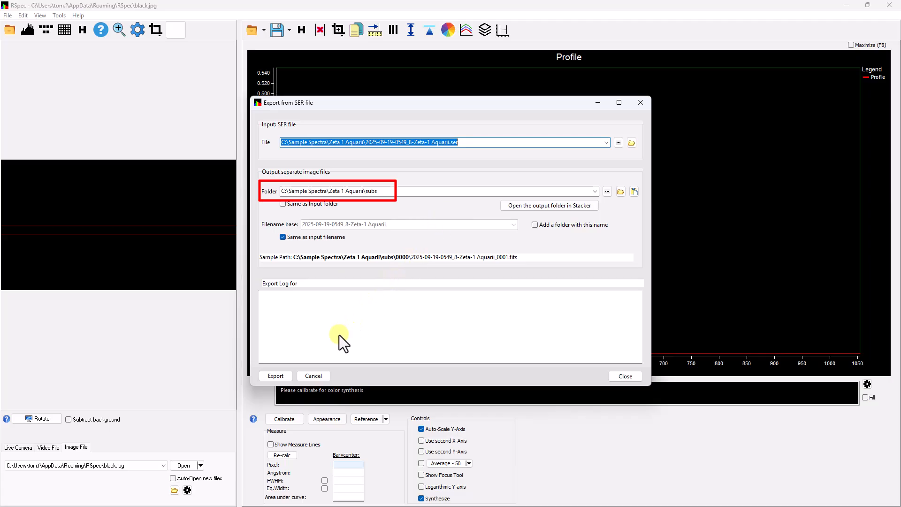
{"action": "left_click", "coordinate": [283, 378]}
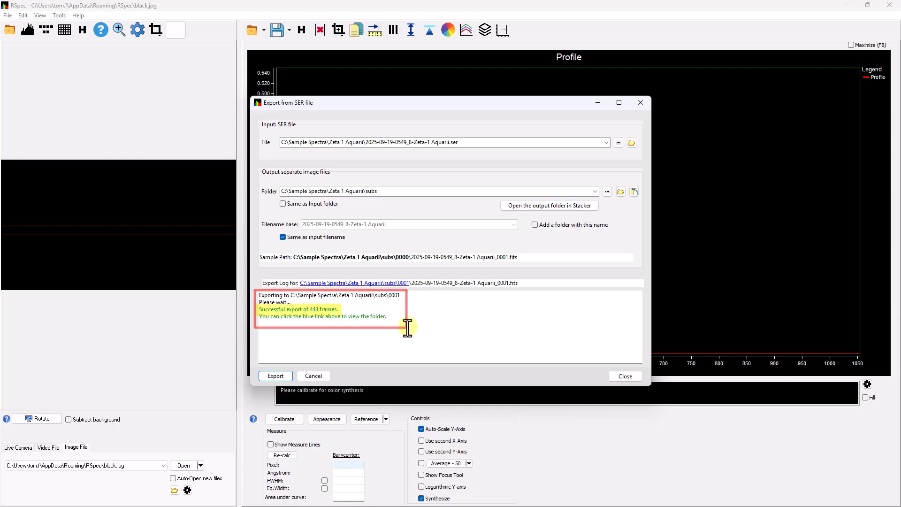
{"action": "left_click", "coordinate": [547, 206]}
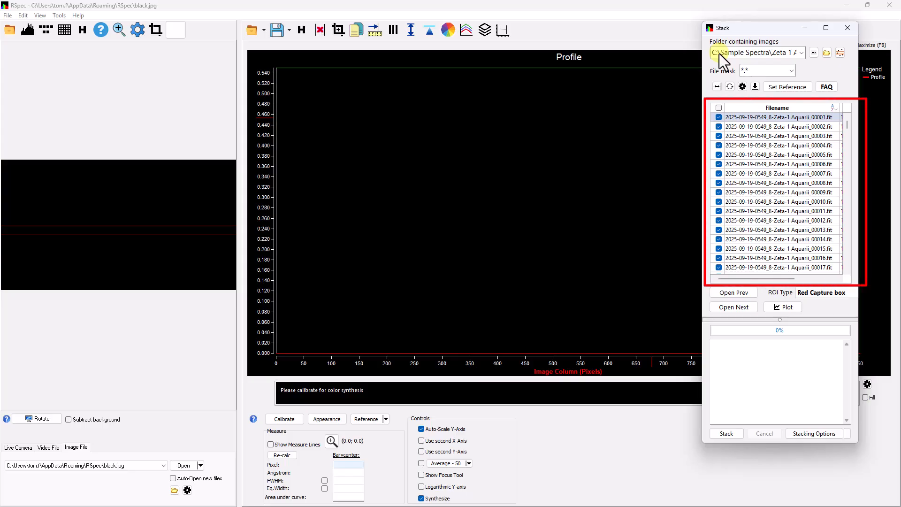
Look at the exported frames' folder in File Explorer and close it
{"action": "left_click", "coordinate": [826, 54]}
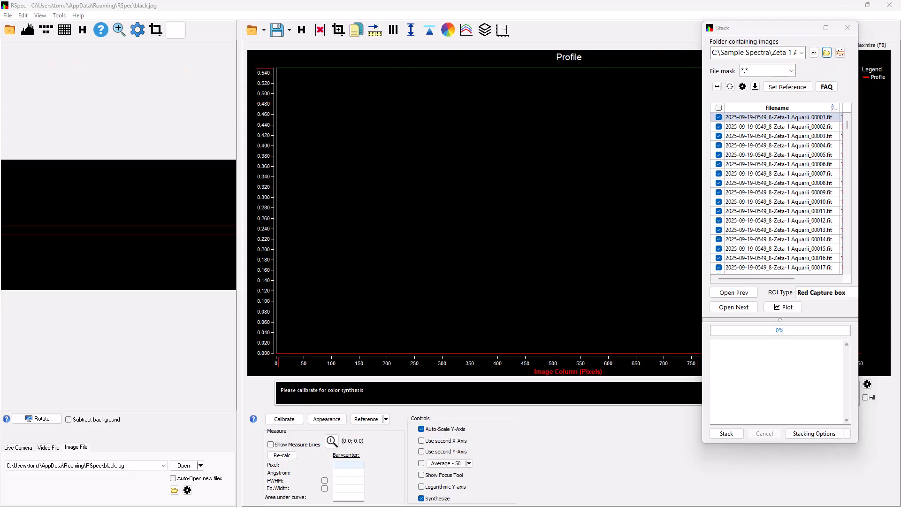
{"action": "left_click_drag", "start_coordinate": [335, 69], "coordinate": [616, 63]}
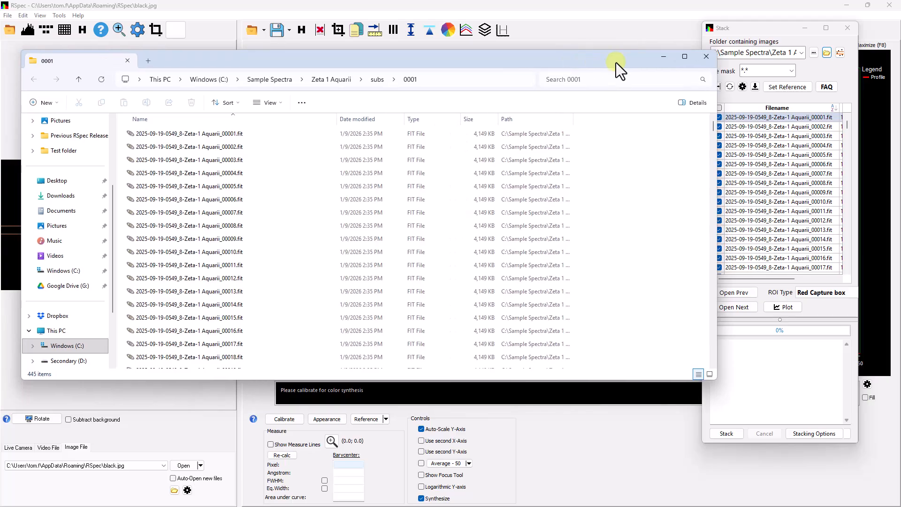
{"action": "left_click", "coordinate": [702, 61]}
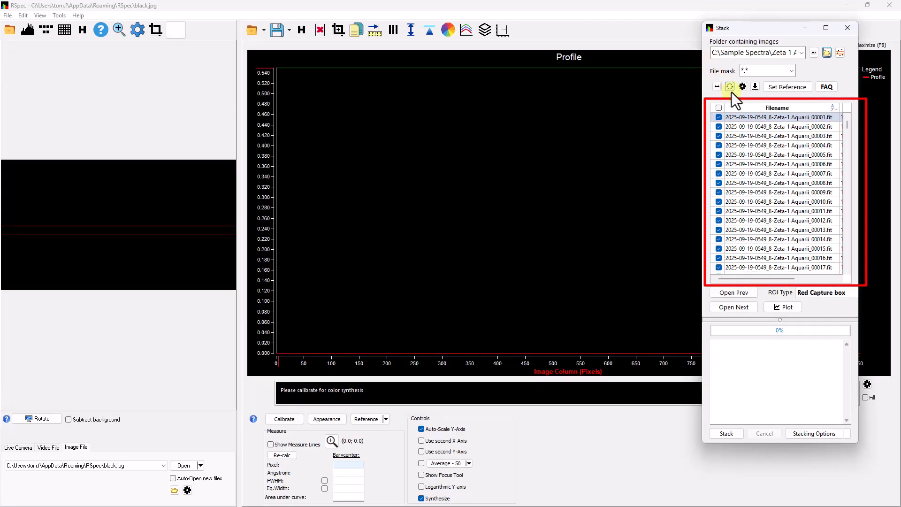
Open frame 00039 from the stack list and enlarge the spectrum part of its profile graph
{"action": "scroll", "coordinate": [845, 253], "scroll_direction": "down", "scroll_amount": 6}
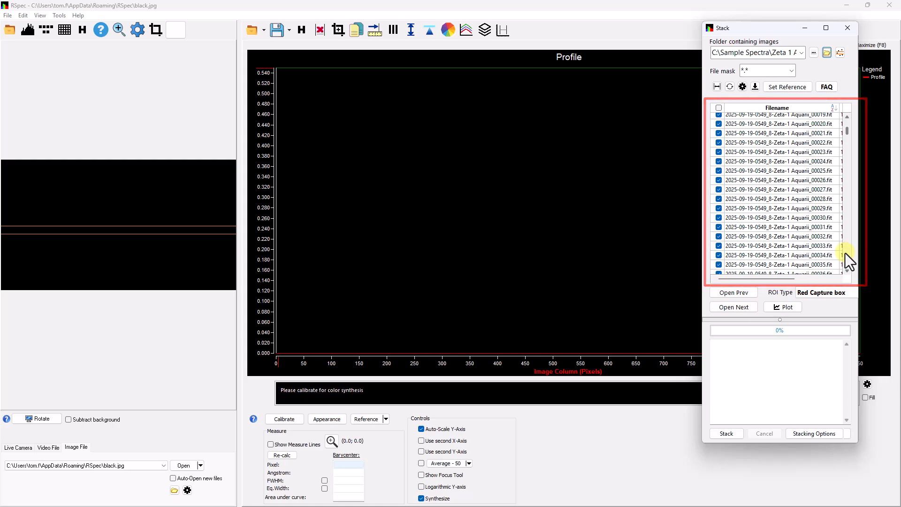
{"action": "scroll", "coordinate": [845, 254], "scroll_direction": "down", "scroll_amount": 6}
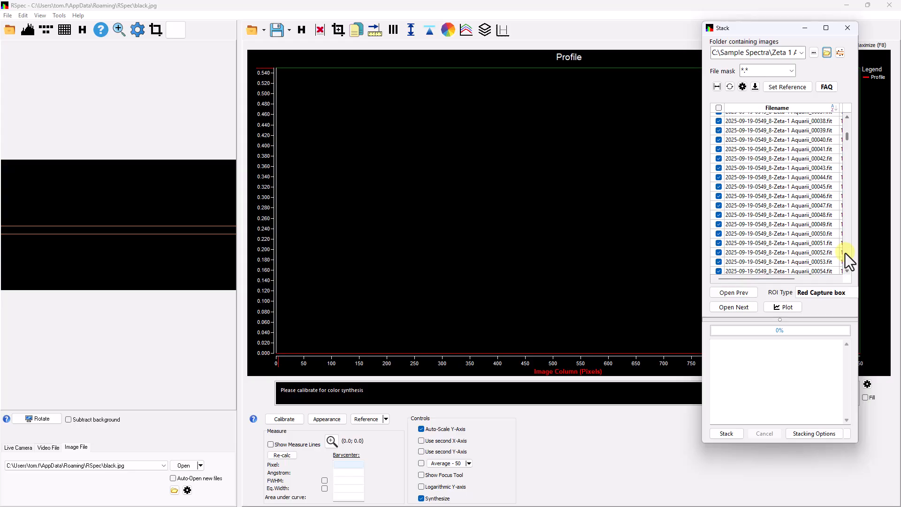
{"action": "left_click", "coordinate": [781, 131]}
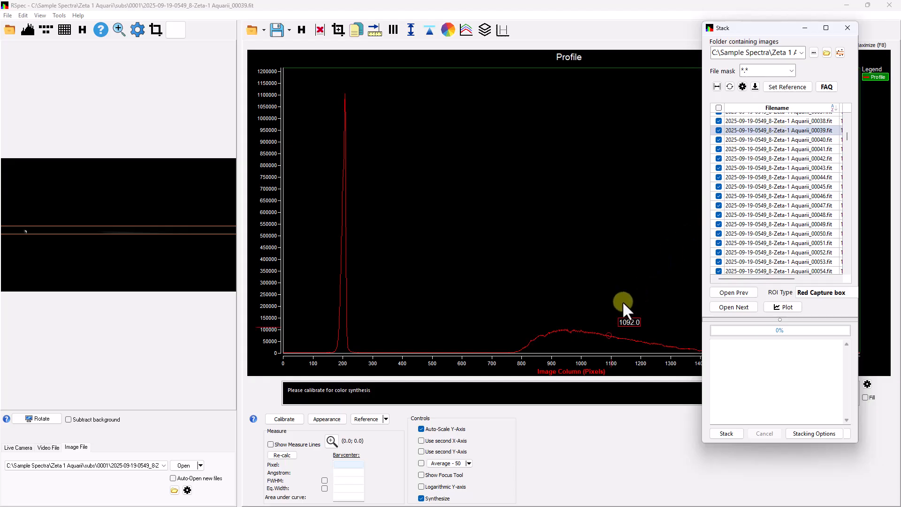
{"action": "scroll", "coordinate": [577, 349], "scroll_direction": "up", "scroll_amount": 3}
{"action": "scroll", "coordinate": [572, 341], "scroll_direction": "up", "scroll_amount": 3}
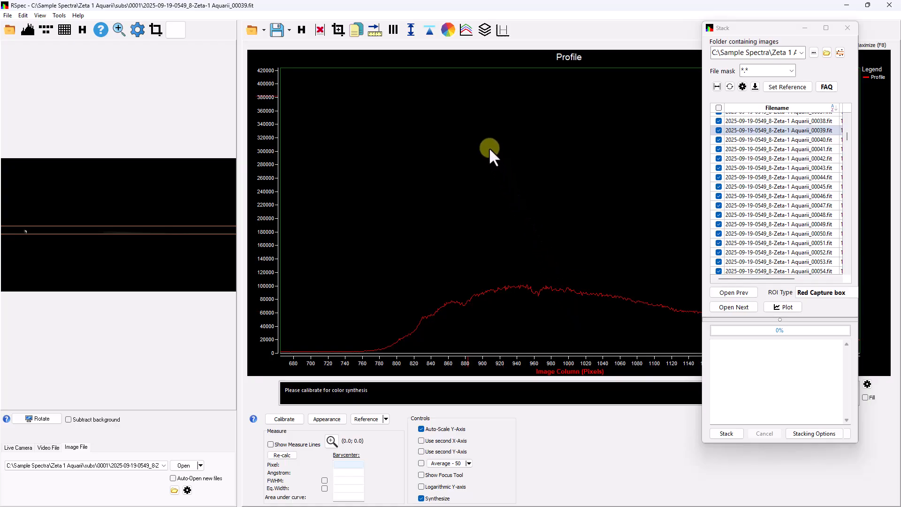
Move the main profile line to the reference, scale the reference down by 1.32, and put the scaling dialog out of the graph's way
{"action": "left_click", "coordinate": [431, 34]}
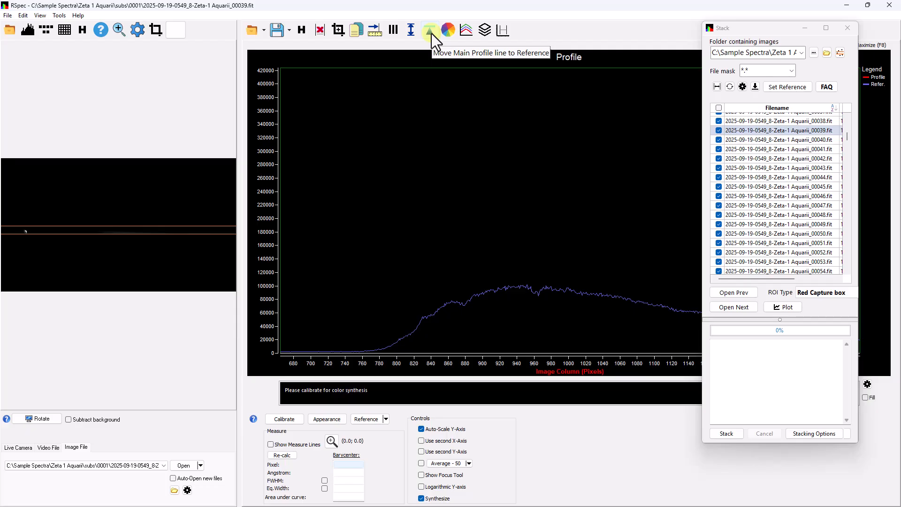
{"action": "left_click", "coordinate": [414, 34]}
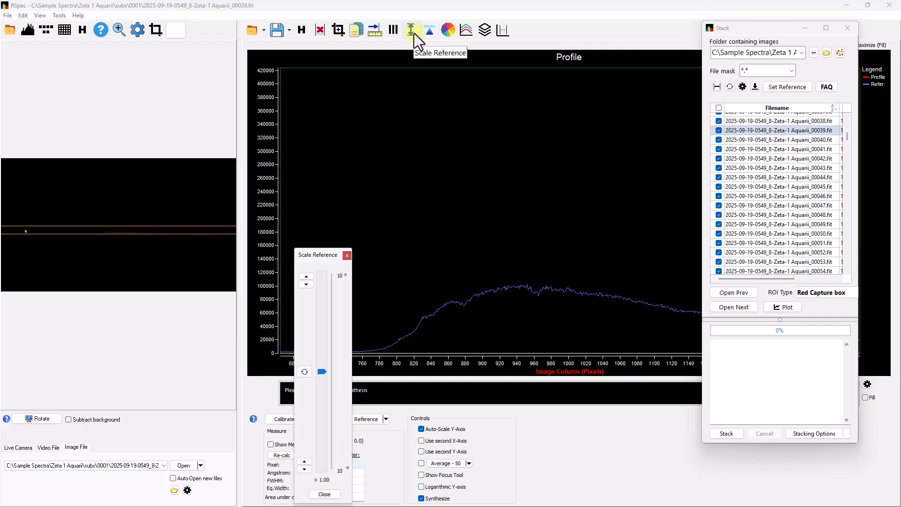
{"action": "left_click", "coordinate": [383, 99]}
{"action": "left_click", "coordinate": [306, 284]}
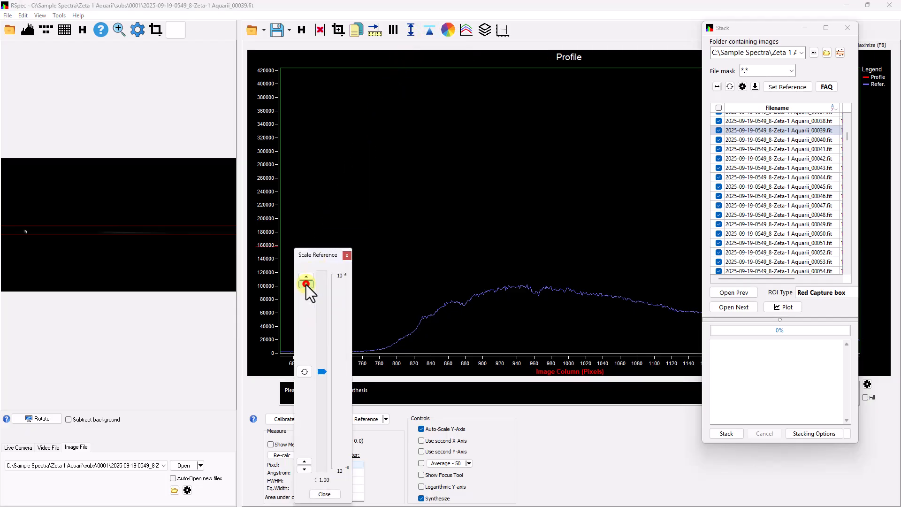
{"action": "left_click", "coordinate": [306, 284]}
{"action": "left_click", "coordinate": [307, 285]}
{"action": "left_click", "coordinate": [306, 285]}
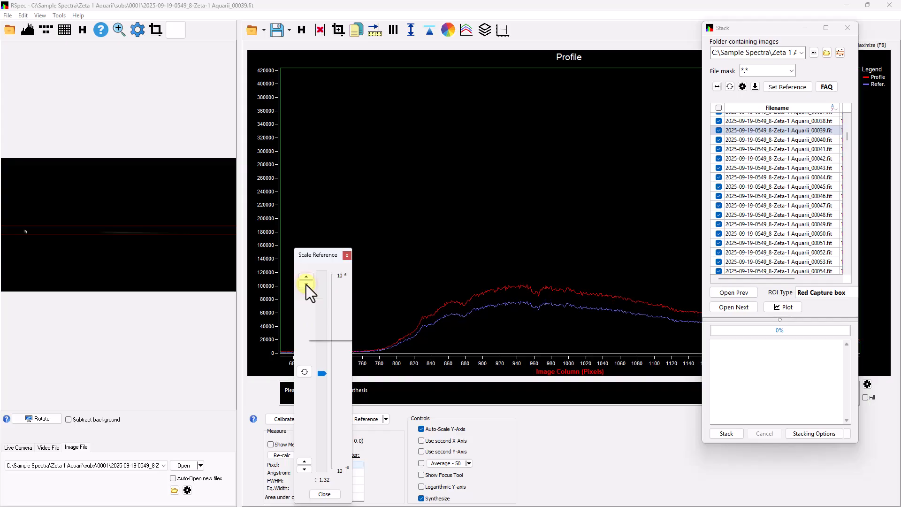
{"action": "left_click_drag", "start_coordinate": [320, 259], "coordinate": [270, 410]}
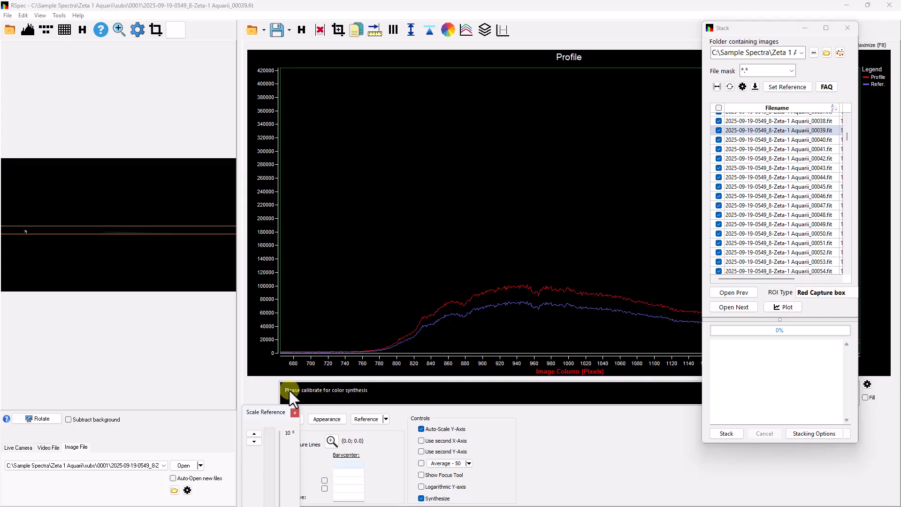
Compare frames 00040 to 00044, using frame 00040's profile as the reference line, and set frame 00044 as the stacking reference
{"action": "key", "text": "ctrl+n"}
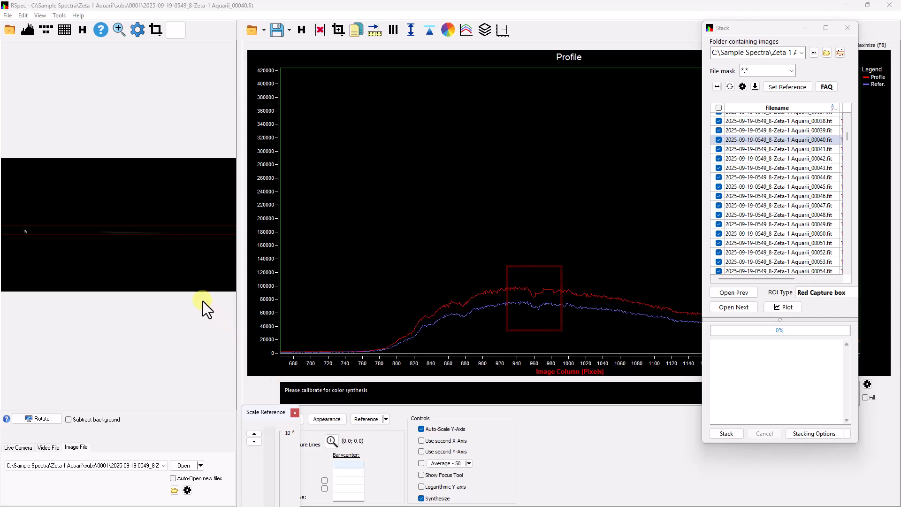
{"action": "left_click", "coordinate": [426, 35]}
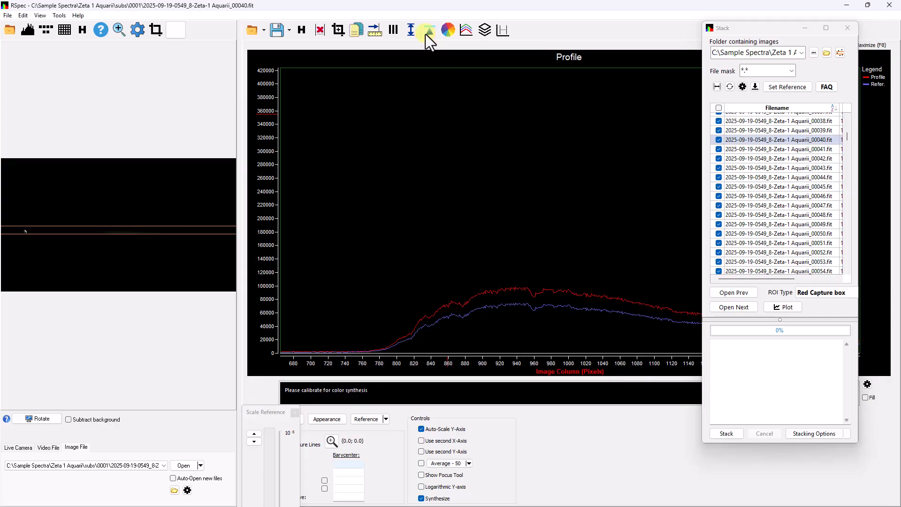
{"action": "key", "text": "ctrl+n"}
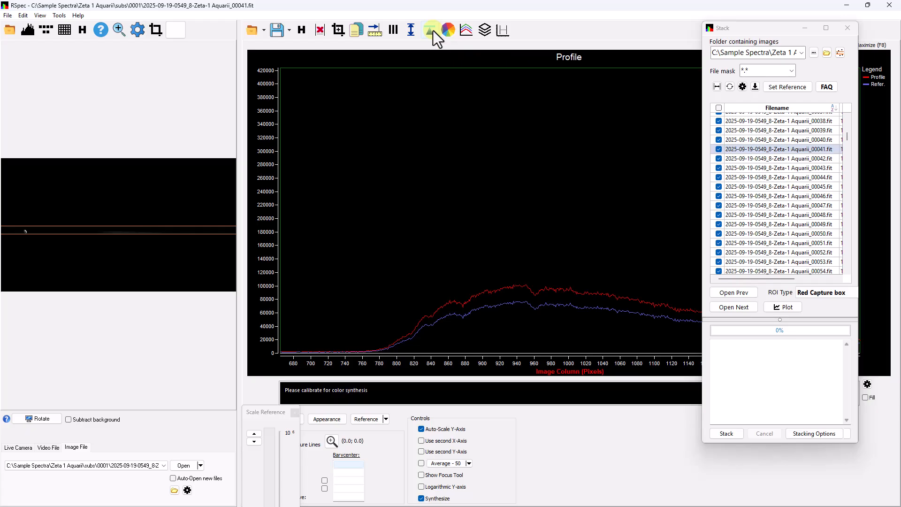
{"action": "key", "text": "ctrl+n"}
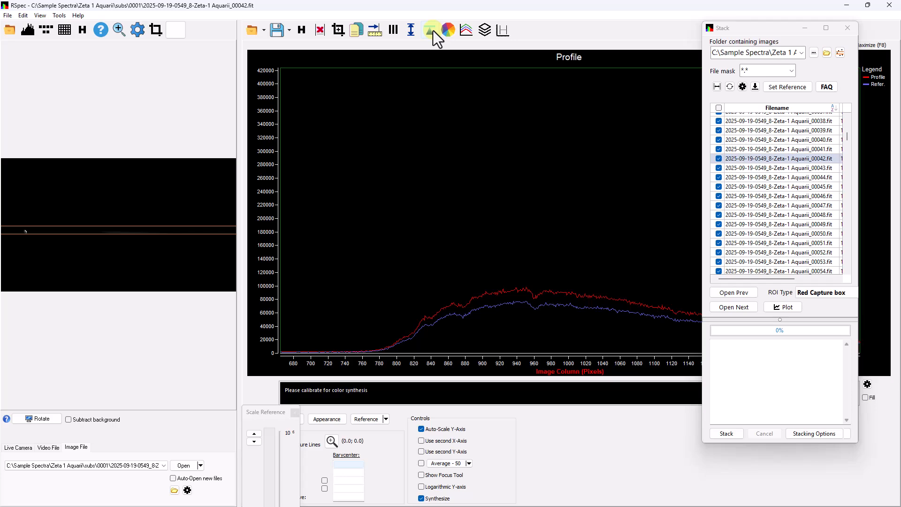
{"action": "key", "text": "ctrl+n"}
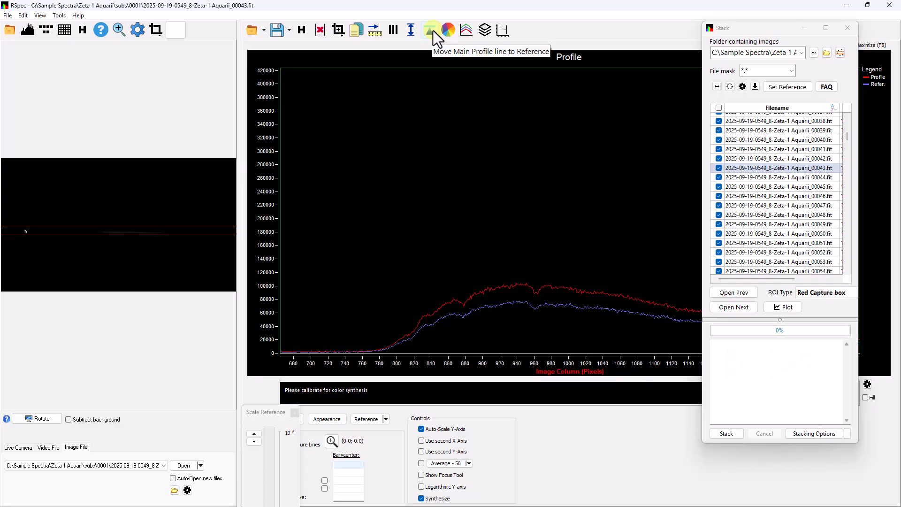
{"action": "left_click", "coordinate": [750, 307]}
{"action": "left_click", "coordinate": [741, 292]}
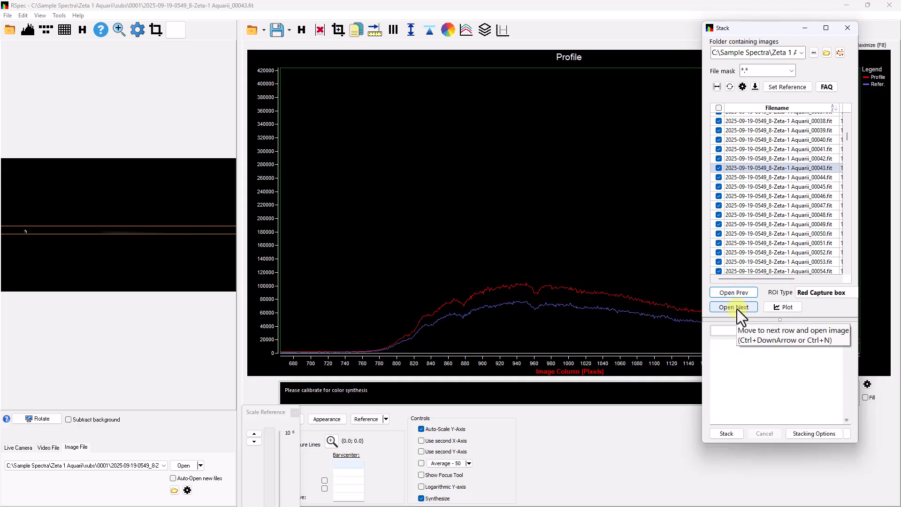
{"action": "left_click", "coordinate": [737, 308]}
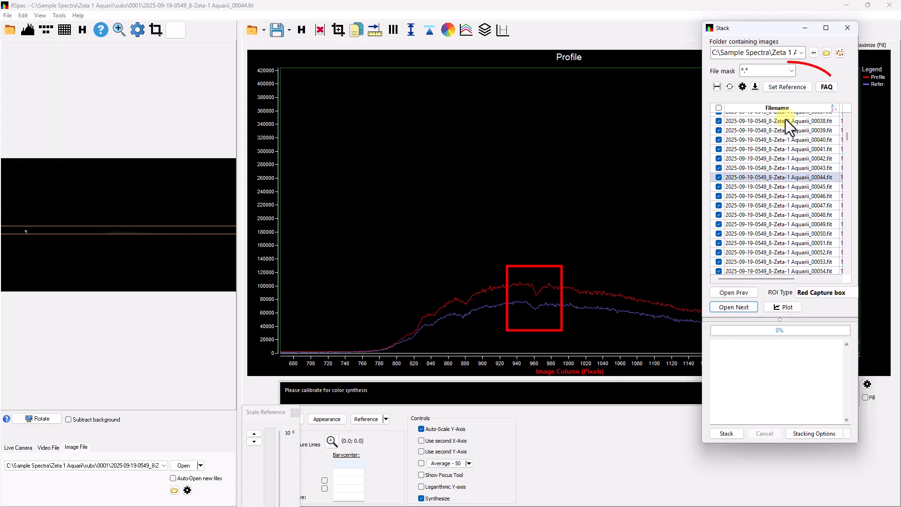
{"action": "left_click", "coordinate": [795, 90]}
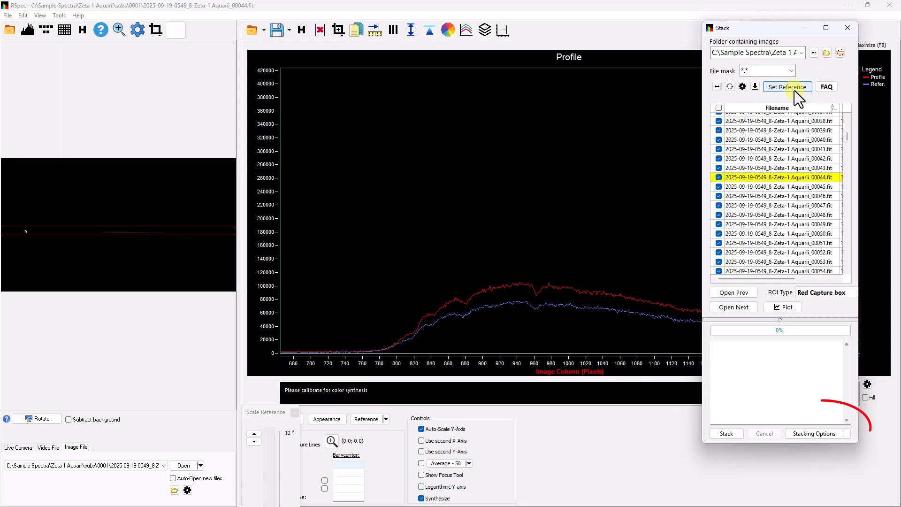
Reset the stacking options to their defaults from the advanced options
{"action": "left_click", "coordinate": [820, 434]}
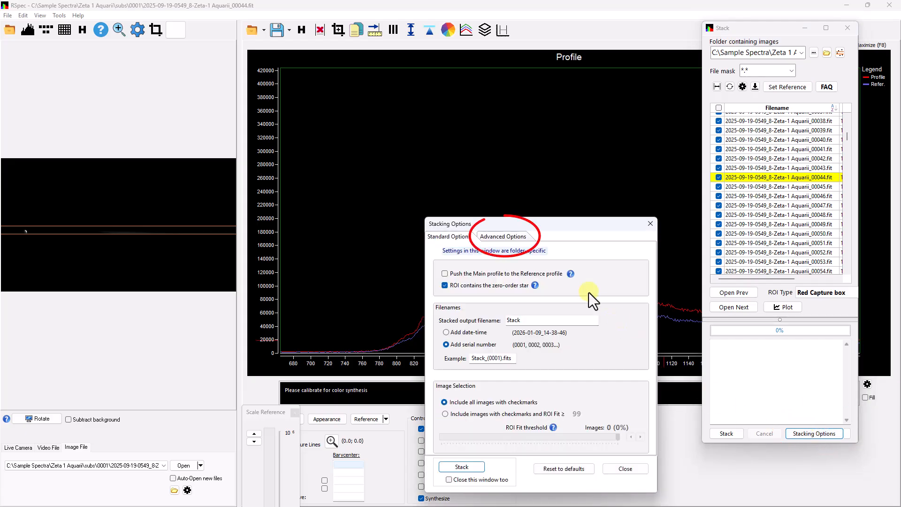
{"action": "left_click", "coordinate": [527, 241]}
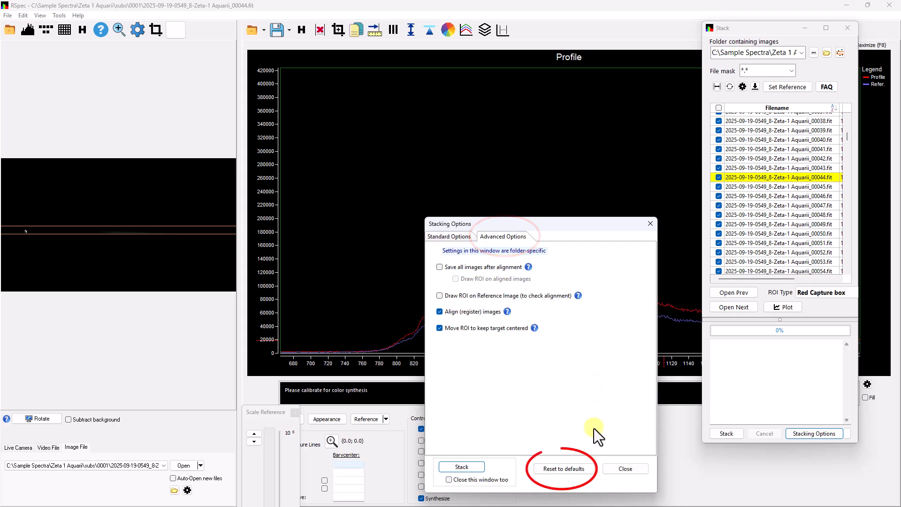
{"action": "left_click", "coordinate": [588, 471]}
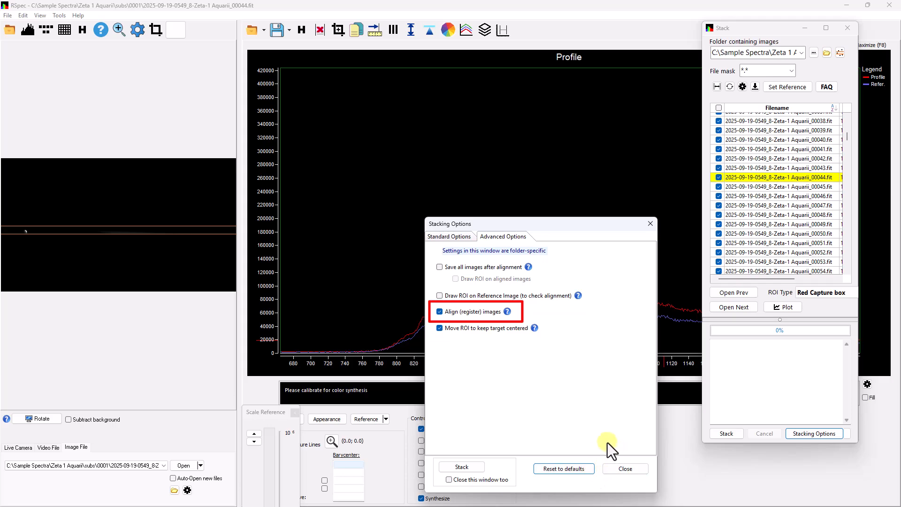
Turn off Align (register) images and try to stack the frames
{"action": "left_click", "coordinate": [439, 313]}
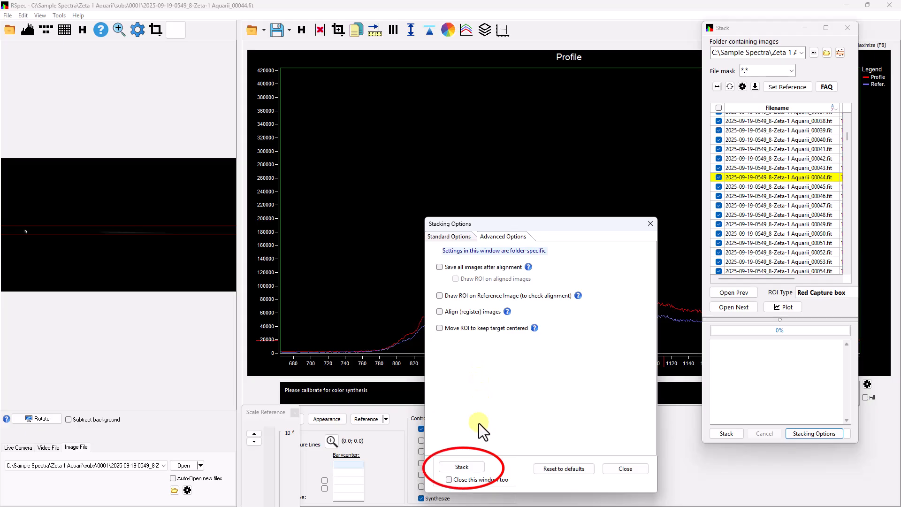
{"action": "left_click", "coordinate": [476, 465]}
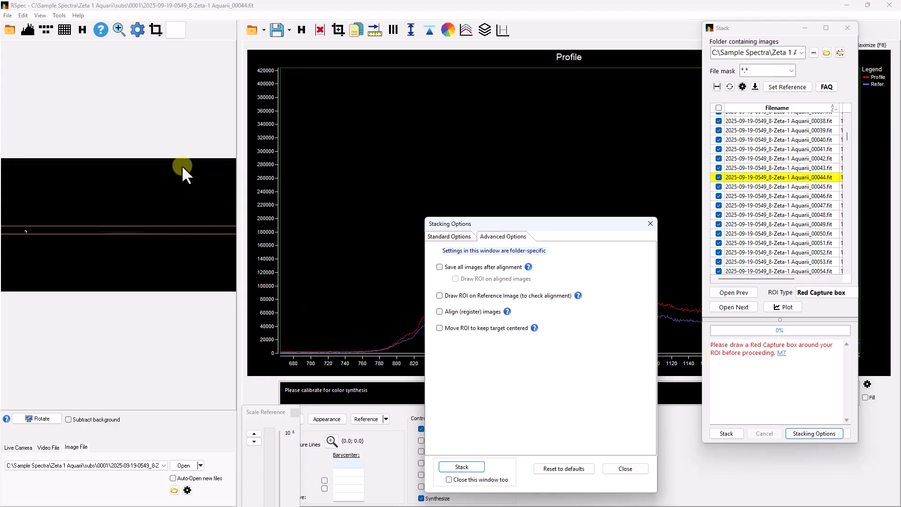
Draw a red Capture box around the zero-order star in the zoomed view of frame 00044
{"action": "left_click", "coordinate": [118, 30]}
{"action": "left_click_drag", "start_coordinate": [122, 94], "coordinate": [137, 97]}
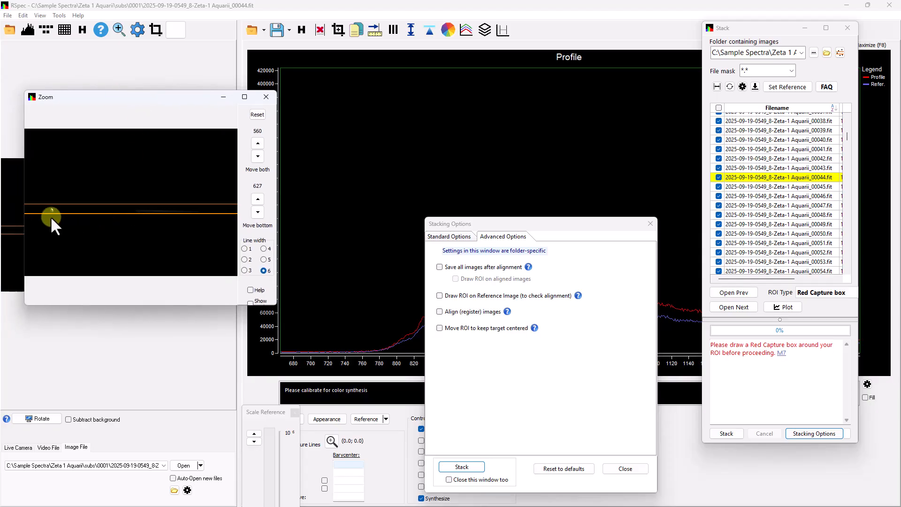
{"action": "scroll", "coordinate": [53, 220], "scroll_direction": "up", "scroll_amount": 9}
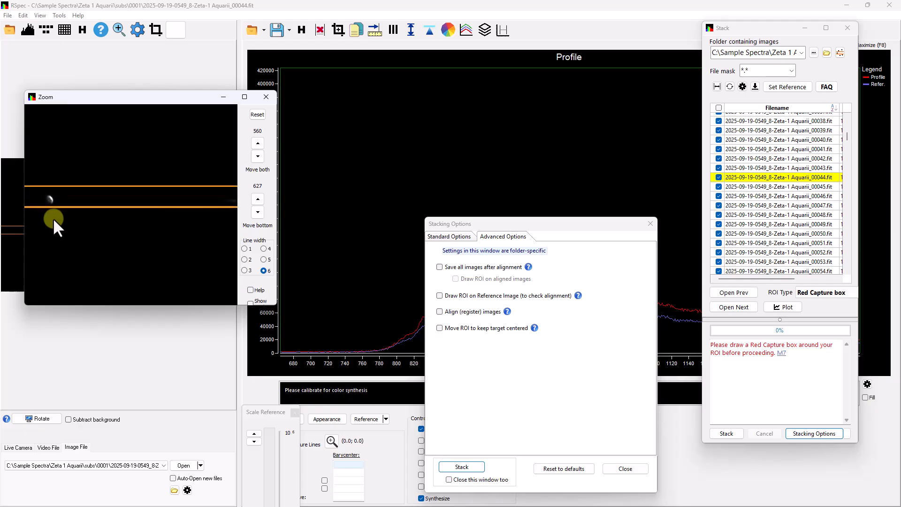
{"action": "left_click_drag", "start_coordinate": [53, 219], "coordinate": [106, 273]}
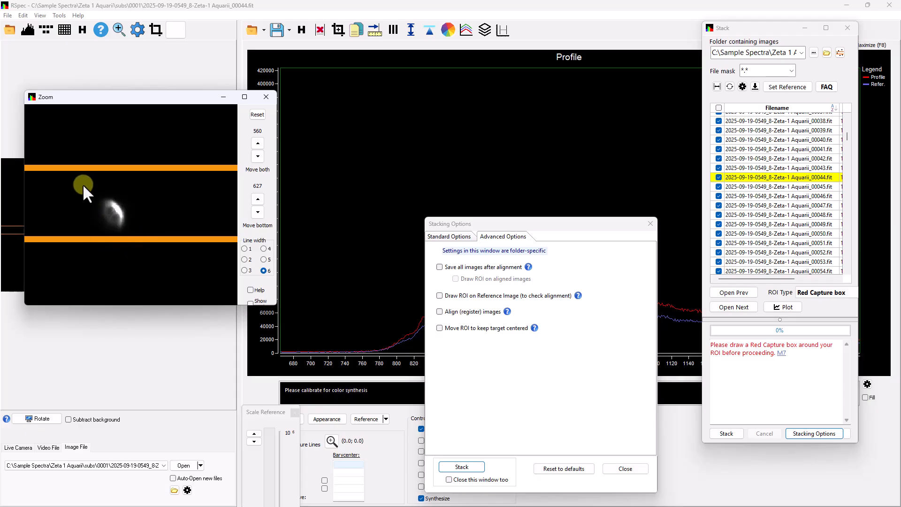
{"action": "left_click_drag", "start_coordinate": [108, 217], "coordinate": [143, 245]}
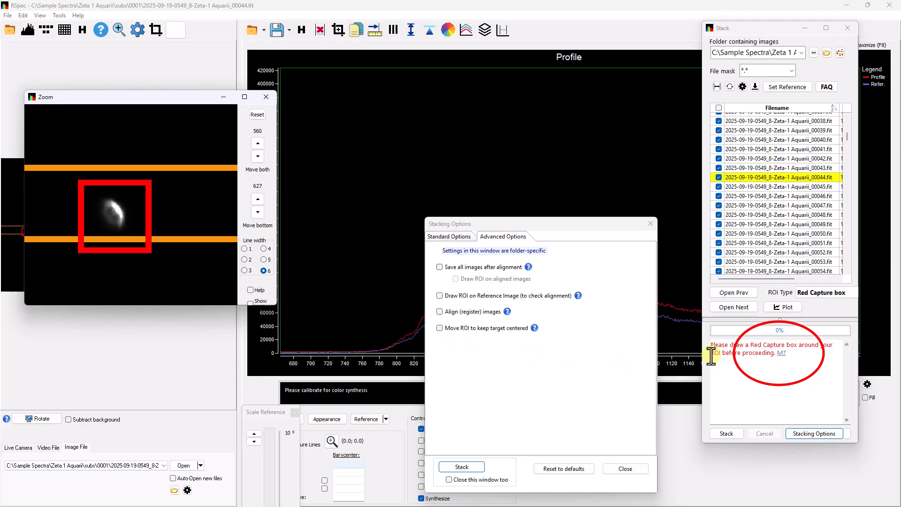
Read the Message 7 help page about the missing red Capture box and close it
{"action": "left_click", "coordinate": [781, 353]}
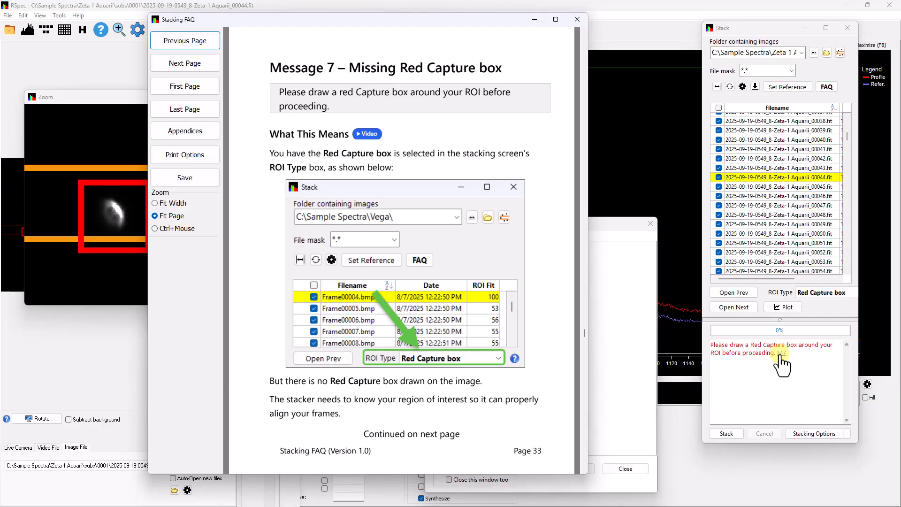
{"action": "left_click", "coordinate": [575, 21]}
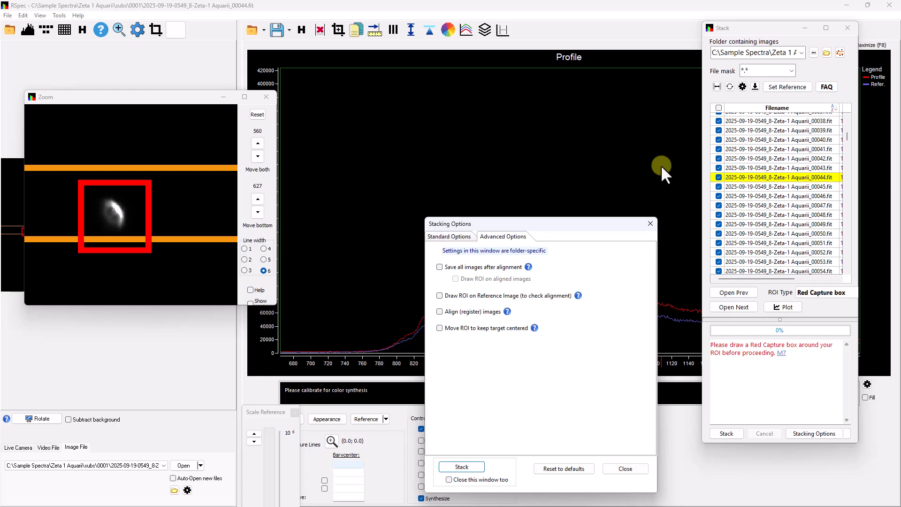
Set the font size in the stacking log to 13.0 in the stacking setup and close it
{"action": "left_click", "coordinate": [742, 87]}
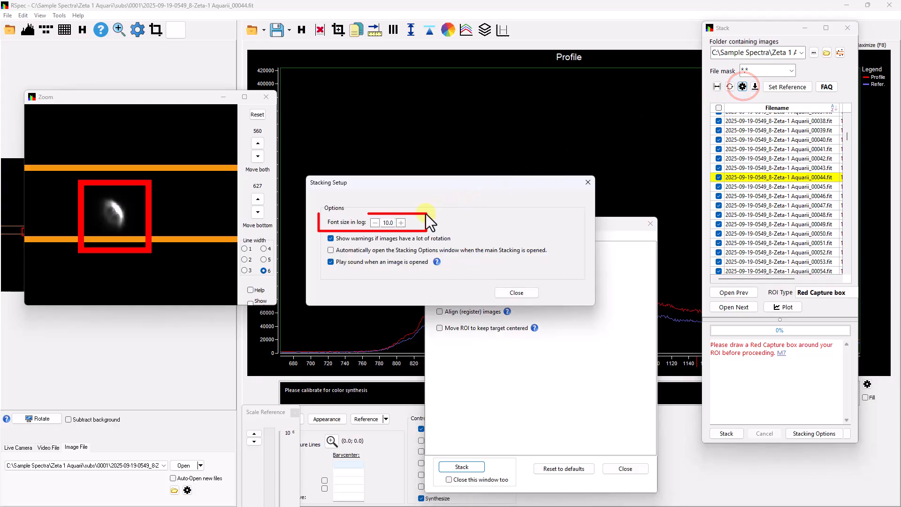
{"action": "left_click", "coordinate": [401, 222]}
{"action": "left_click", "coordinate": [401, 222]}
{"action": "left_click", "coordinate": [400, 223]}
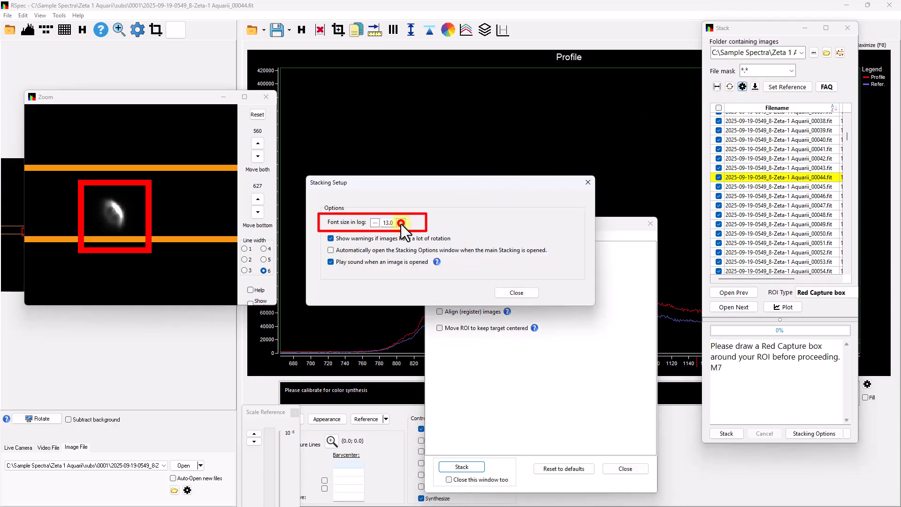
{"action": "left_click", "coordinate": [516, 293]}
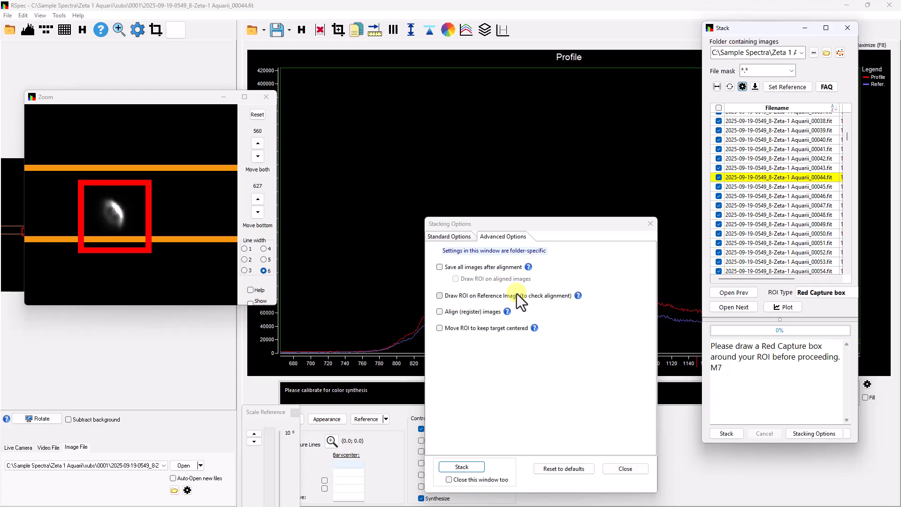
Stack the frames with alignment and ROI movement off, and enlarge the log area to read the stacking report
{"action": "left_click", "coordinate": [477, 467]}
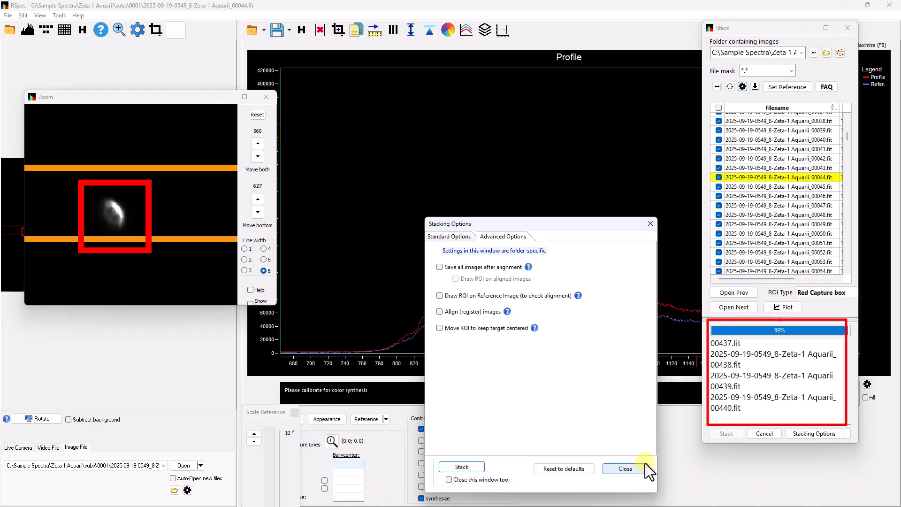
{"action": "left_click_drag", "start_coordinate": [779, 320], "coordinate": [769, 277]}
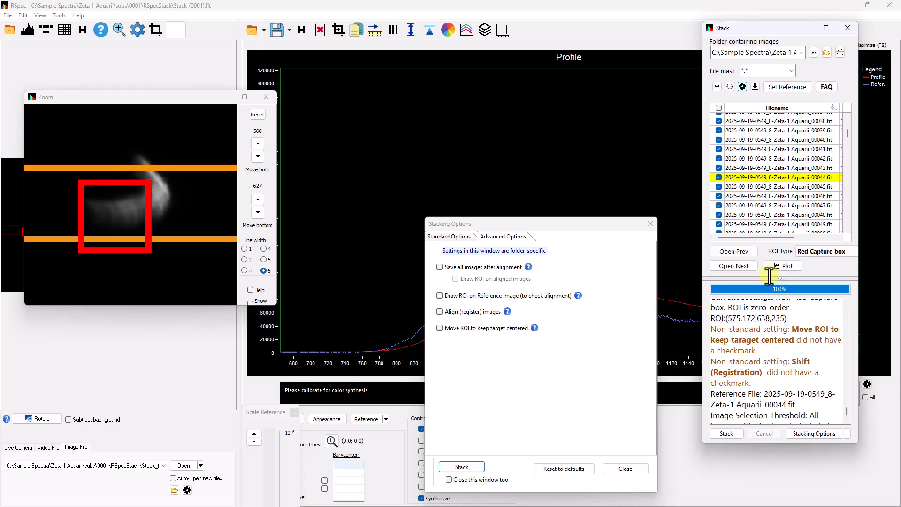
{"action": "left_click_drag", "start_coordinate": [780, 306], "coordinate": [716, 307]}
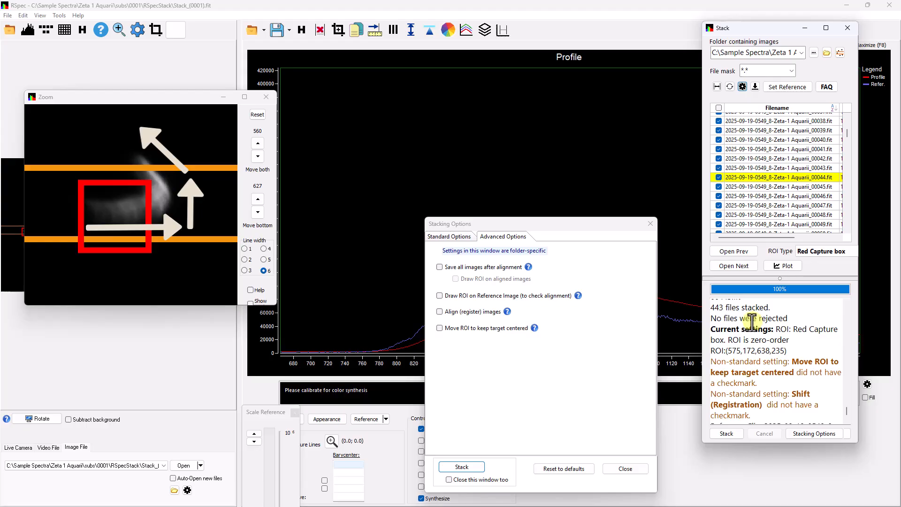
Examine the stacked spectrum between the orange lines in the zoomed view, showing the screen histogram to stretch it
{"action": "left_click", "coordinate": [171, 211]}
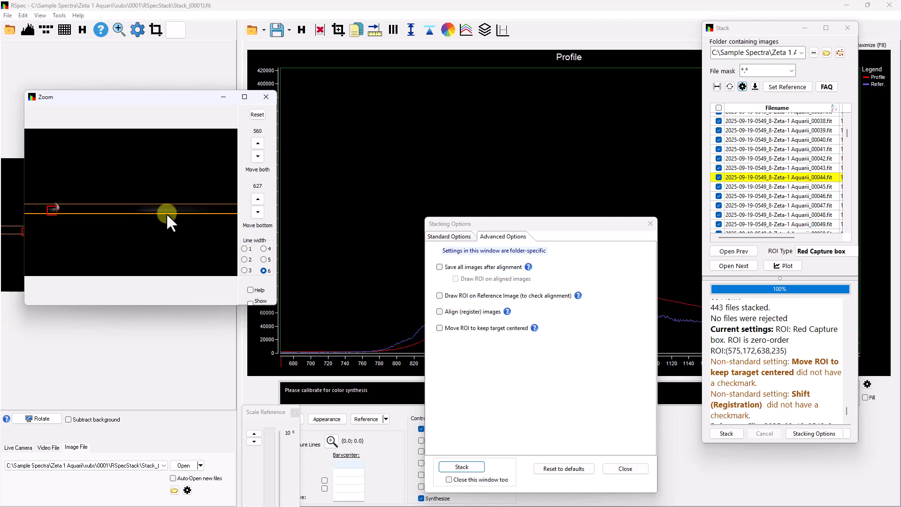
{"action": "scroll", "coordinate": [166, 212], "scroll_direction": "up", "scroll_amount": 3}
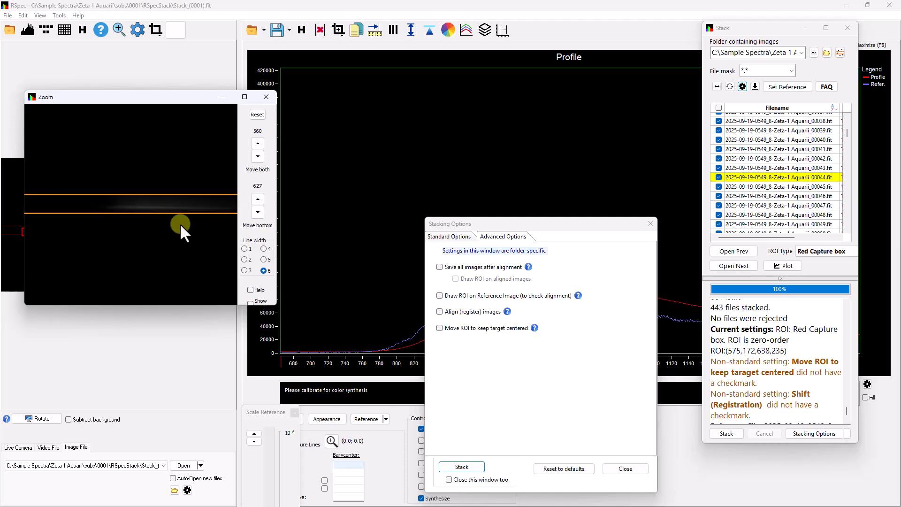
{"action": "scroll", "coordinate": [180, 222], "scroll_direction": "up", "scroll_amount": 2}
{"action": "scroll", "coordinate": [179, 223], "scroll_direction": "up", "scroll_amount": 3}
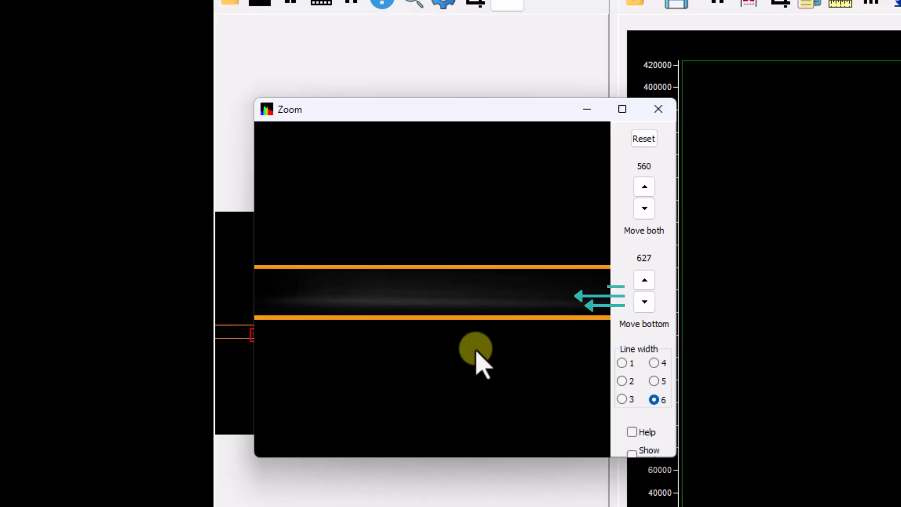
{"action": "left_click", "coordinate": [264, 10]}
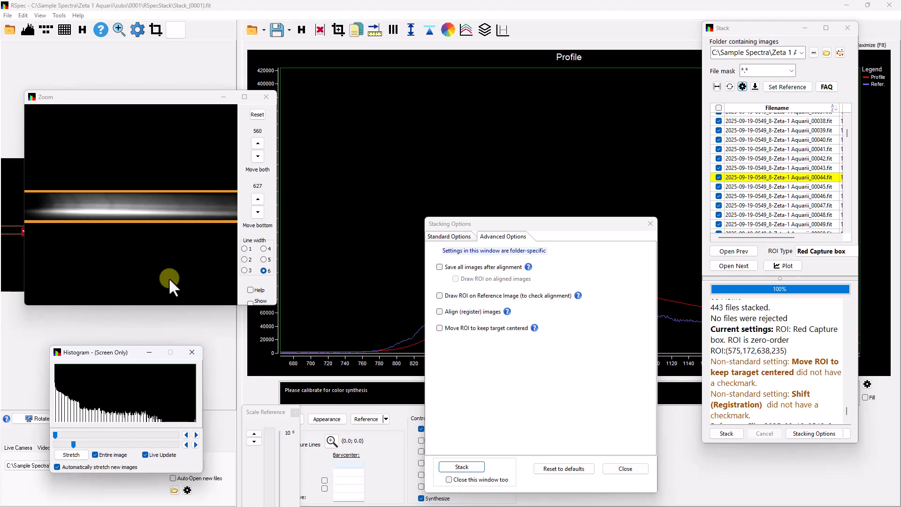
Move the stacking options clear of the profile and compare the full stacked profile with the reference curve
{"action": "left_click_drag", "start_coordinate": [575, 225], "coordinate": [592, 424]}
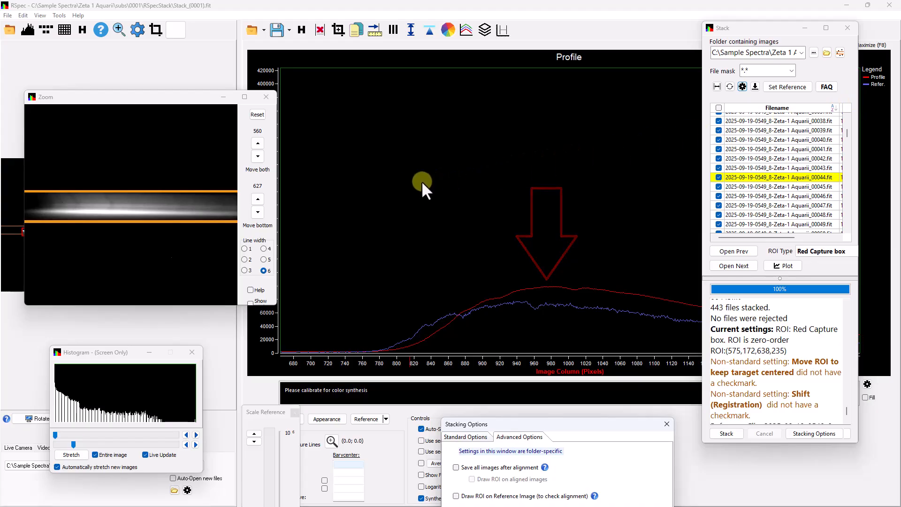
{"action": "left_click", "coordinate": [408, 183]}
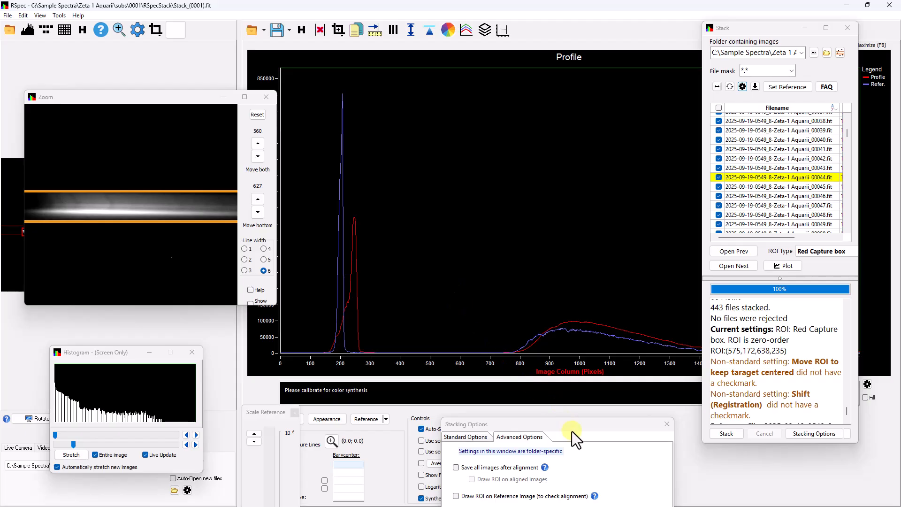
{"action": "left_click_drag", "start_coordinate": [572, 431], "coordinate": [575, 381]}
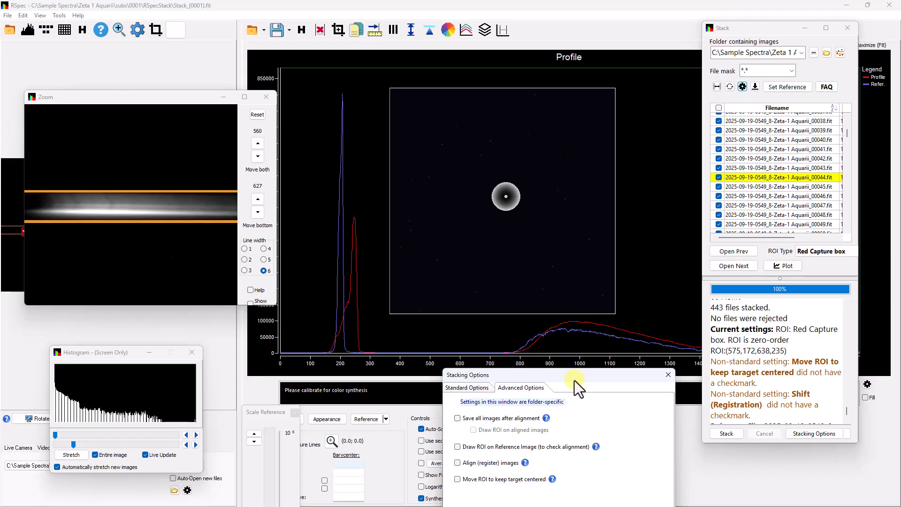
Close the histogram, zoom in on the stacked zero-order star and capture a screenshot of the Zoom window
{"action": "left_click", "coordinate": [192, 352]}
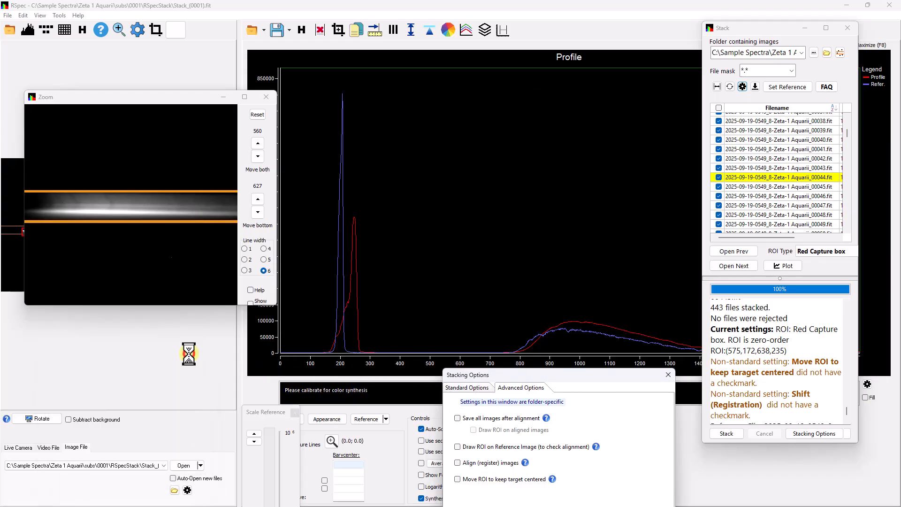
{"action": "left_click", "coordinate": [120, 265]}
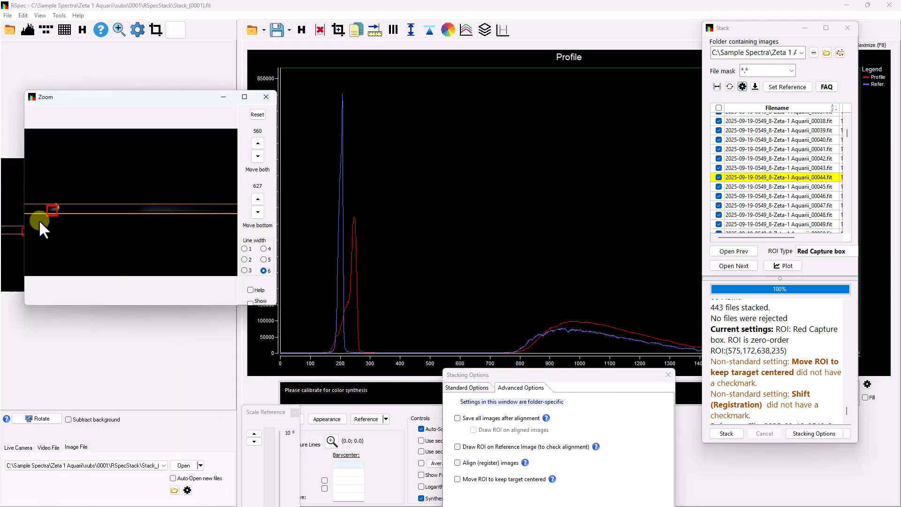
{"action": "scroll", "coordinate": [46, 222], "scroll_direction": "up", "scroll_amount": 8}
{"action": "left_click_drag", "start_coordinate": [120, 220], "coordinate": [160, 275]}
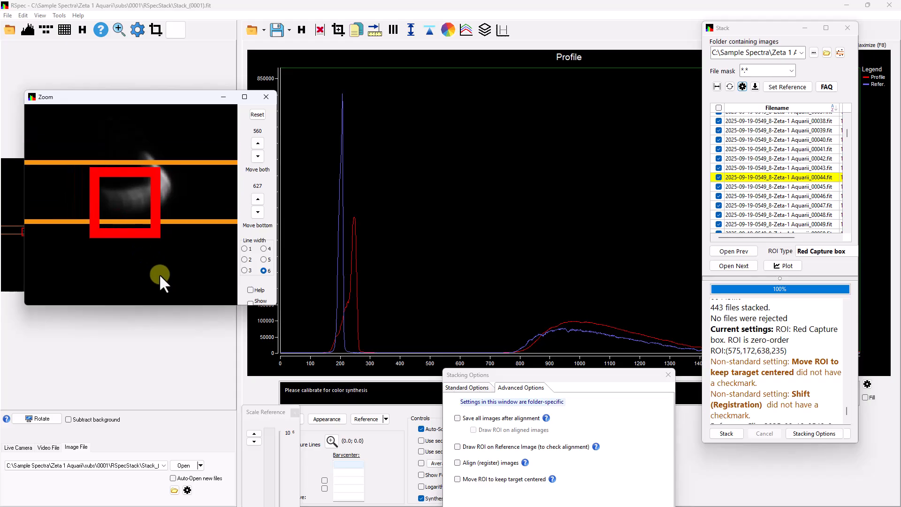
{"action": "key", "text": "Print"}
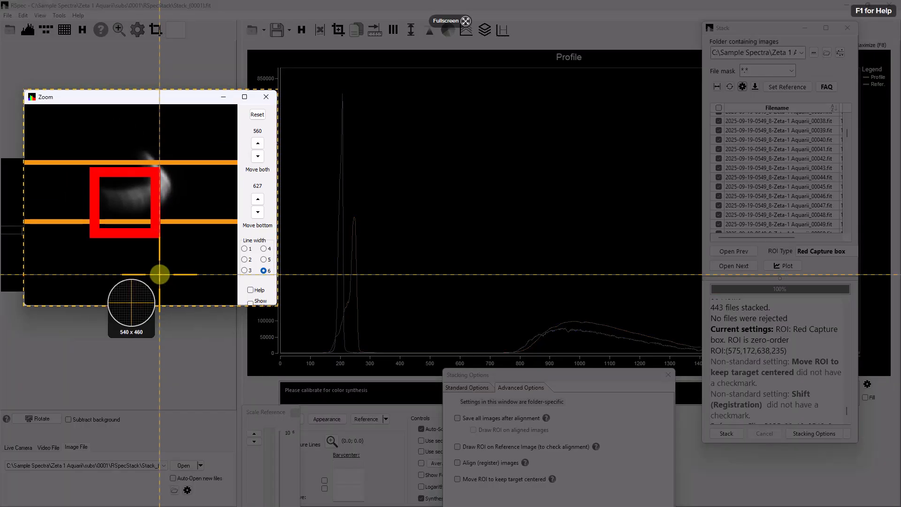
{"action": "left_click", "coordinate": [159, 274]}
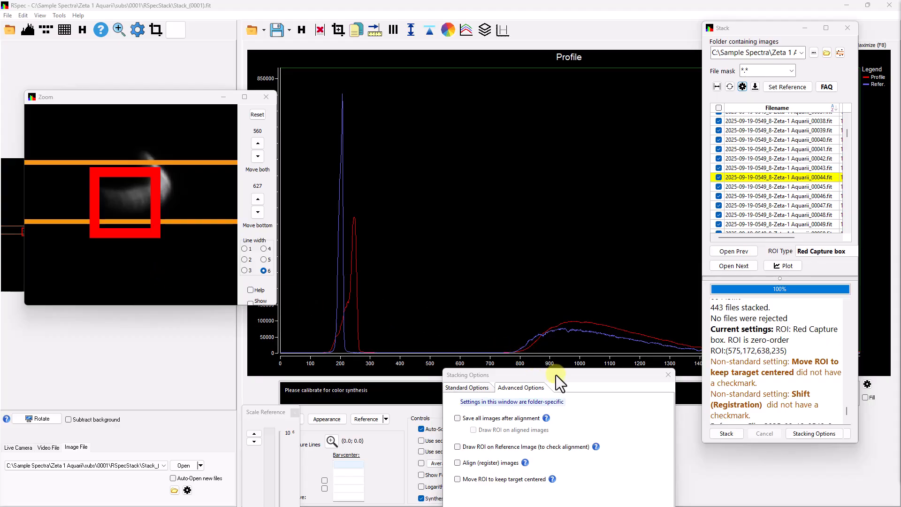
Reset the stacking options to defaults, turn off Move ROI to keep target centered and restack the frames
{"action": "mouse_move", "coordinate": [555, 374]}
{"action": "left_mouse_down"}
{"action": "mouse_move", "coordinate": [565, 342]}
{"action": "mouse_move", "coordinate": [566, 198]}
{"action": "left_mouse_up"}
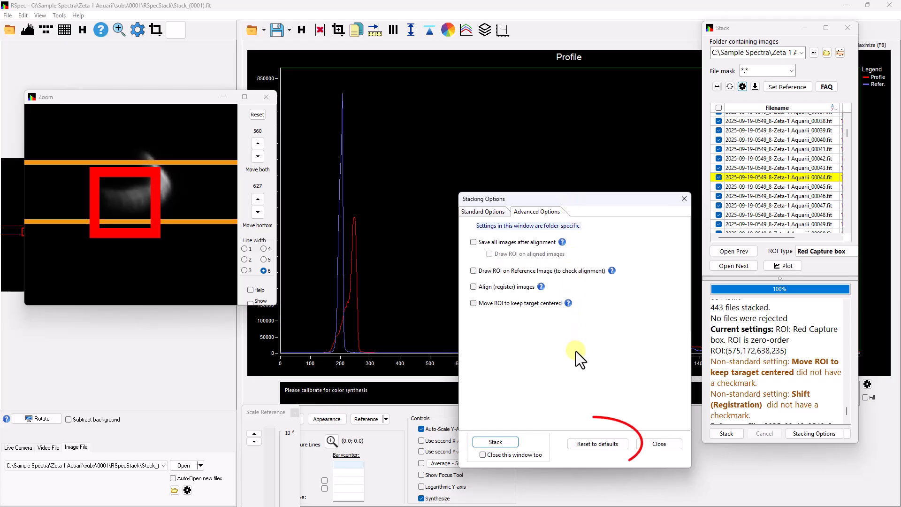
{"action": "left_click", "coordinate": [581, 447]}
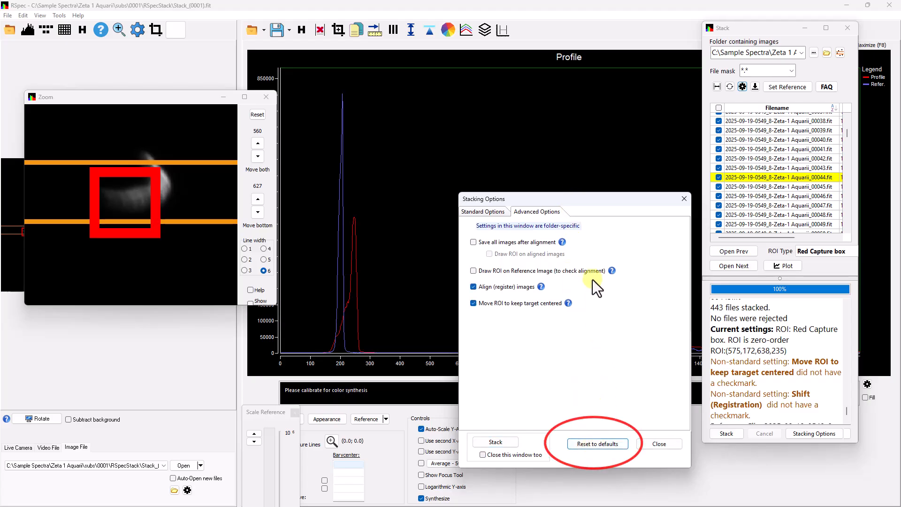
{"action": "left_click_drag", "start_coordinate": [585, 205], "coordinate": [596, 370]}
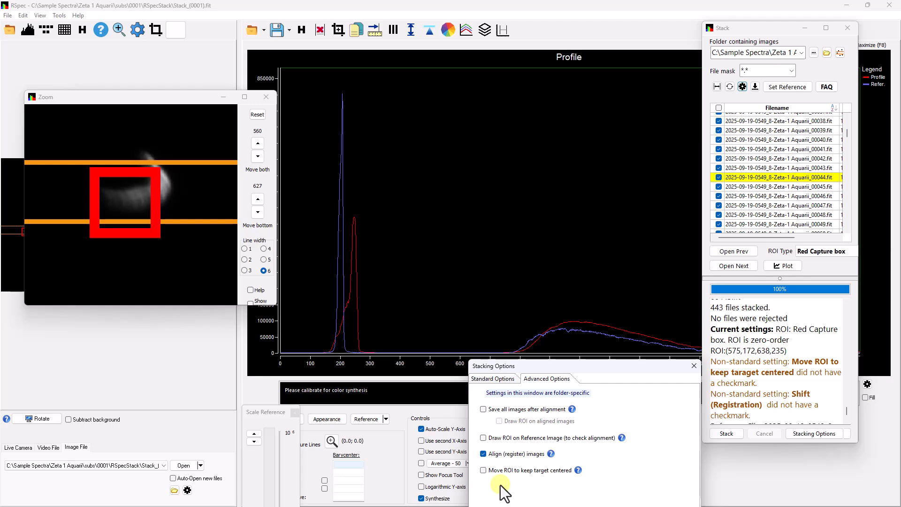
{"action": "left_click", "coordinate": [732, 437]}
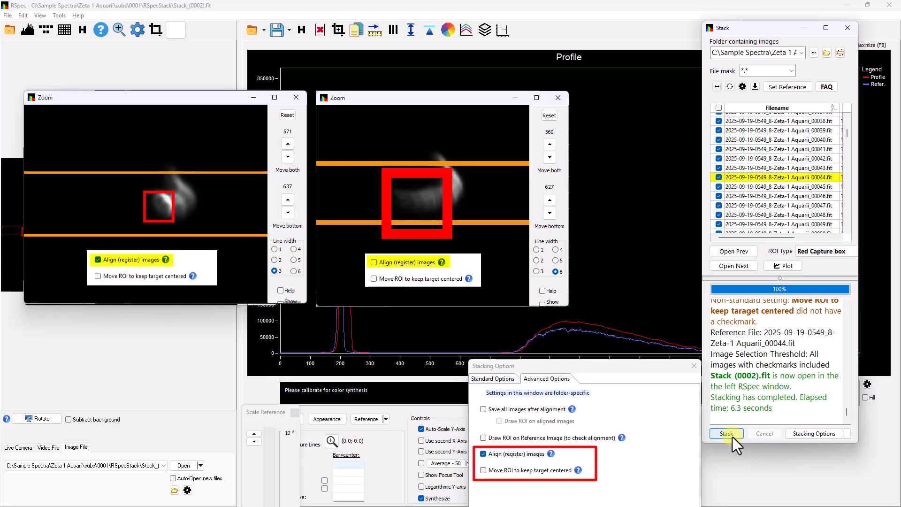
Close the stacking options, plot each frame's similarity to the reference ROI and open frame 00044 from the plot
{"action": "left_click", "coordinate": [693, 365]}
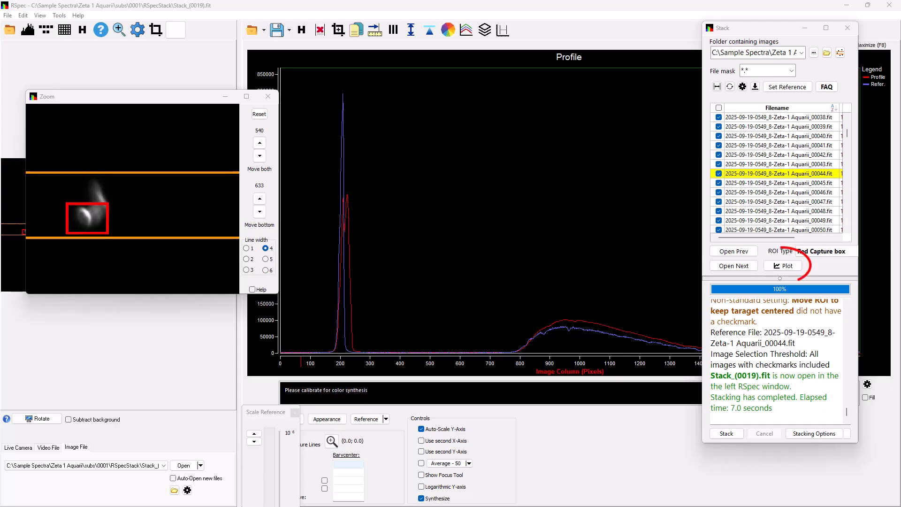
{"action": "left_click", "coordinate": [778, 267]}
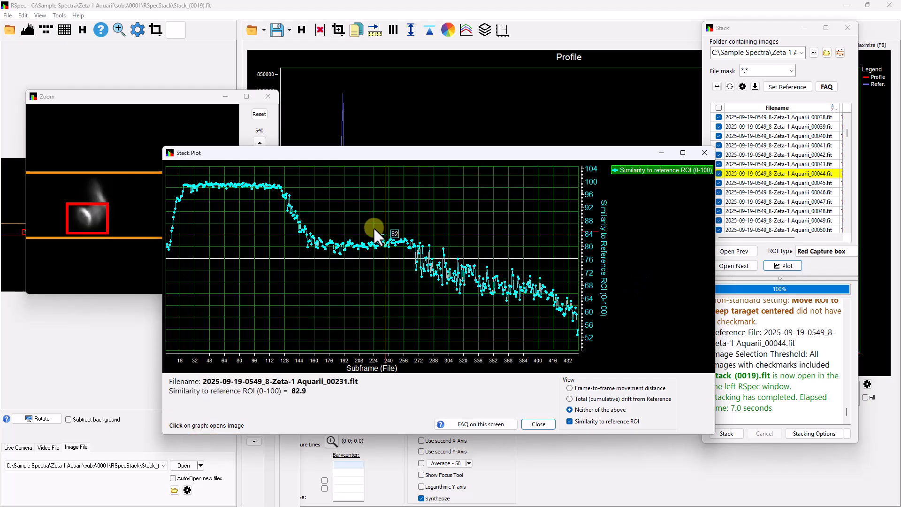
{"action": "scroll", "coordinate": [220, 203], "scroll_direction": "up", "scroll_amount": 5}
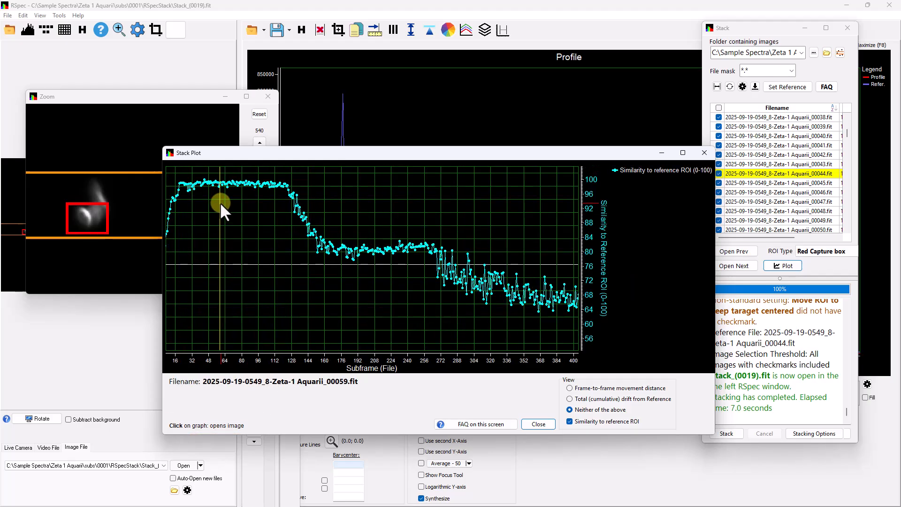
{"action": "scroll", "coordinate": [220, 203], "scroll_direction": "down", "scroll_amount": 5}
{"action": "scroll", "coordinate": [377, 272], "scroll_direction": "up", "scroll_amount": 3}
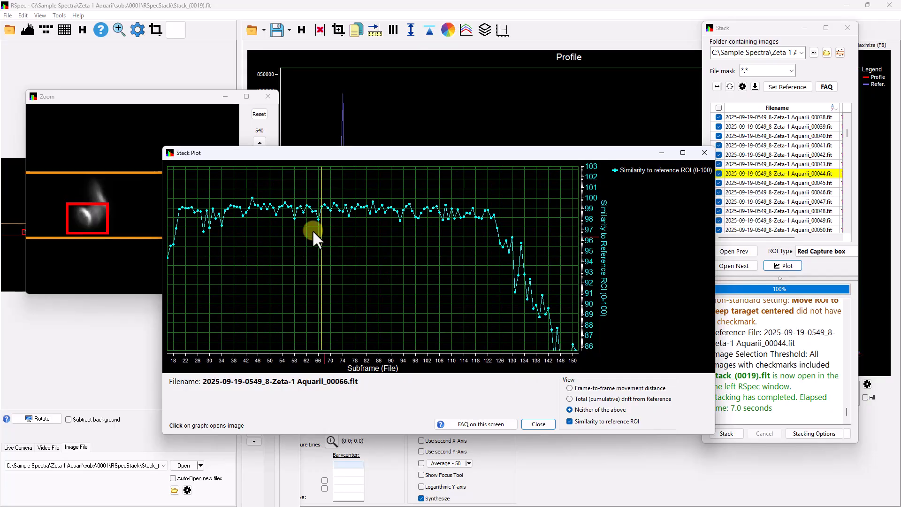
{"action": "left_click", "coordinate": [257, 198]}
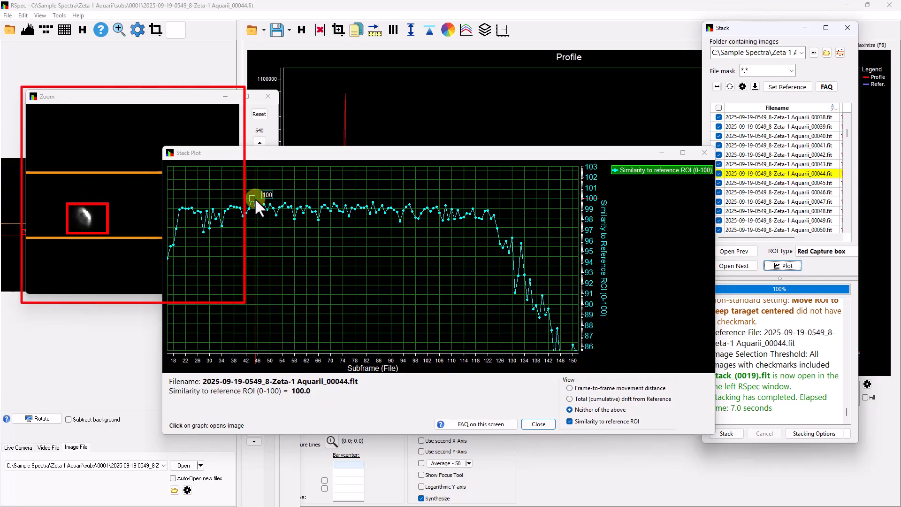
Show the whole similarity plot and open frames 00083, 00101, 00065 and 00126 from it to compare the star's position in the red box
{"action": "double_click", "coordinate": [285, 247]}
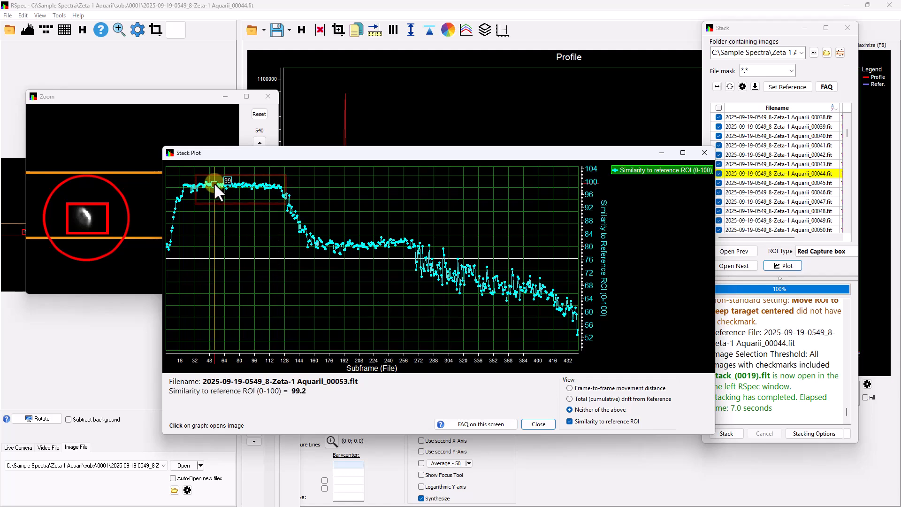
{"action": "left_click", "coordinate": [243, 184]}
{"action": "left_click", "coordinate": [256, 184]}
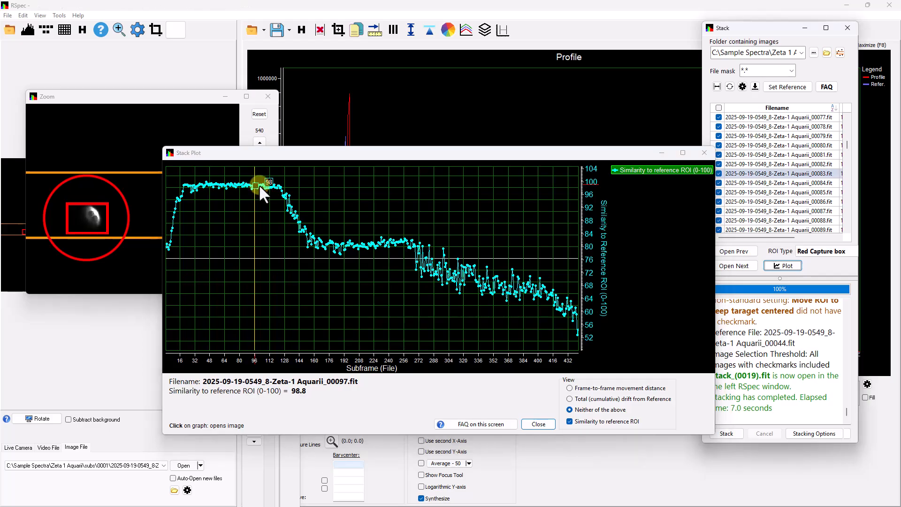
{"action": "left_click", "coordinate": [259, 183]}
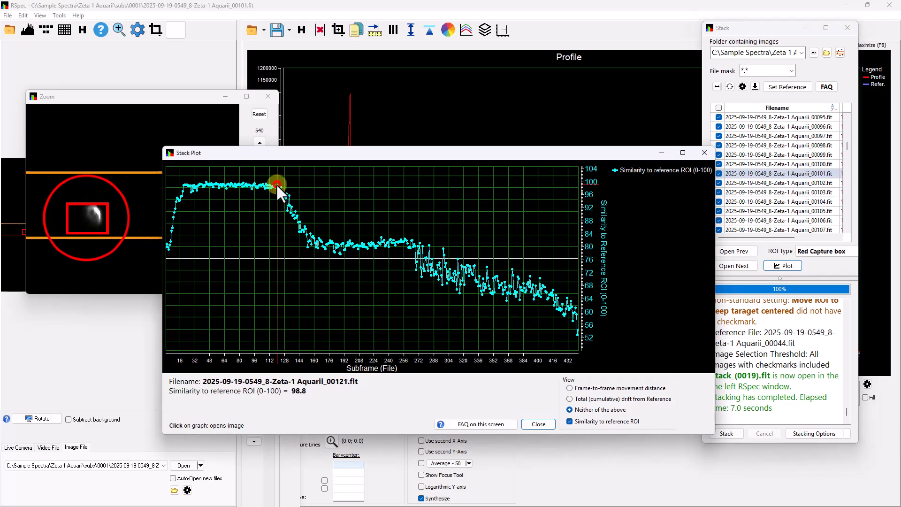
{"action": "left_click", "coordinate": [236, 228]}
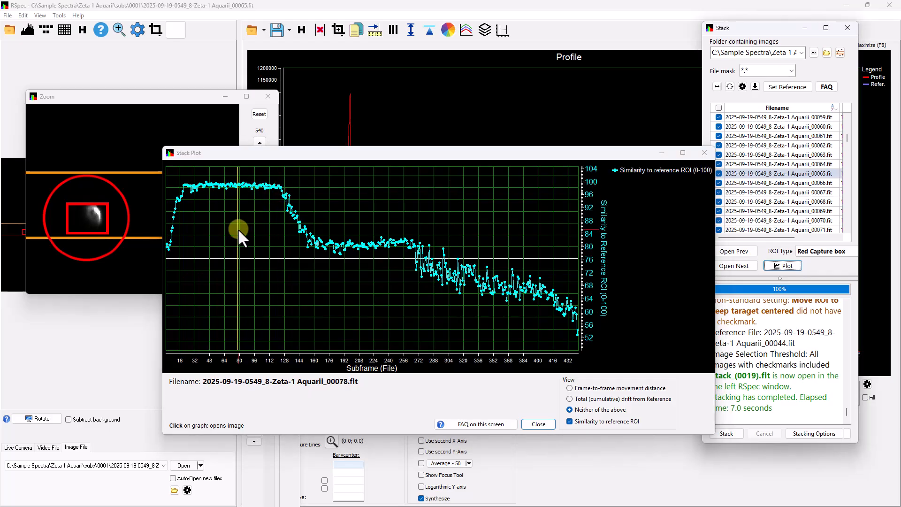
{"action": "left_click", "coordinate": [283, 193]}
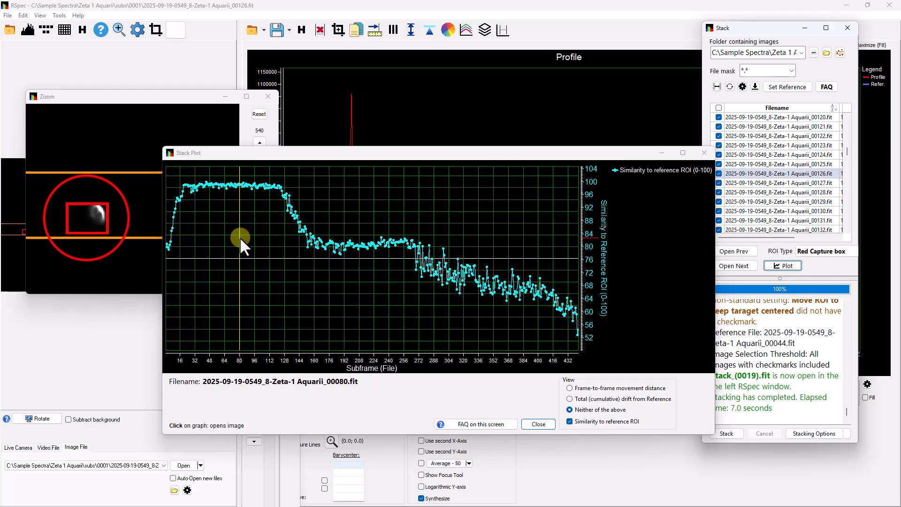
Check the Move ROI to keep target centered setting in the advanced stacking options and return to the similarity plot
{"action": "left_click", "coordinate": [806, 432]}
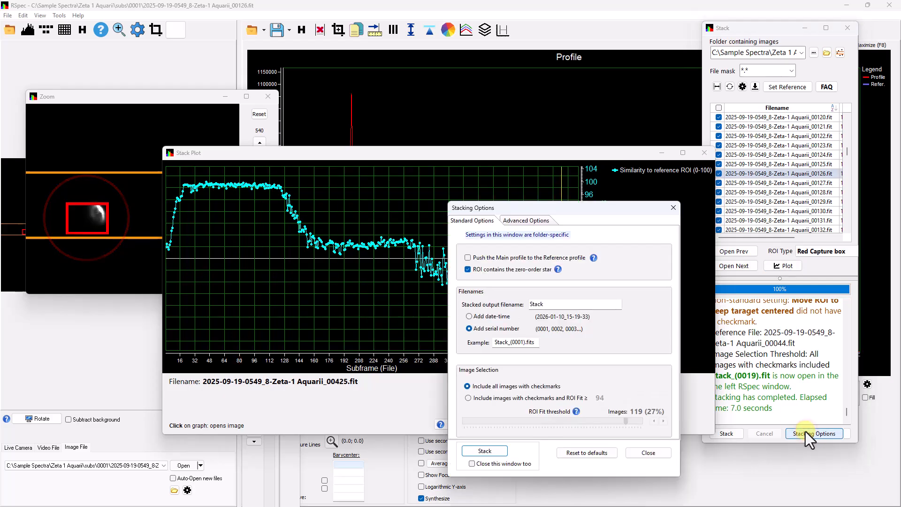
{"action": "left_click", "coordinate": [545, 220]}
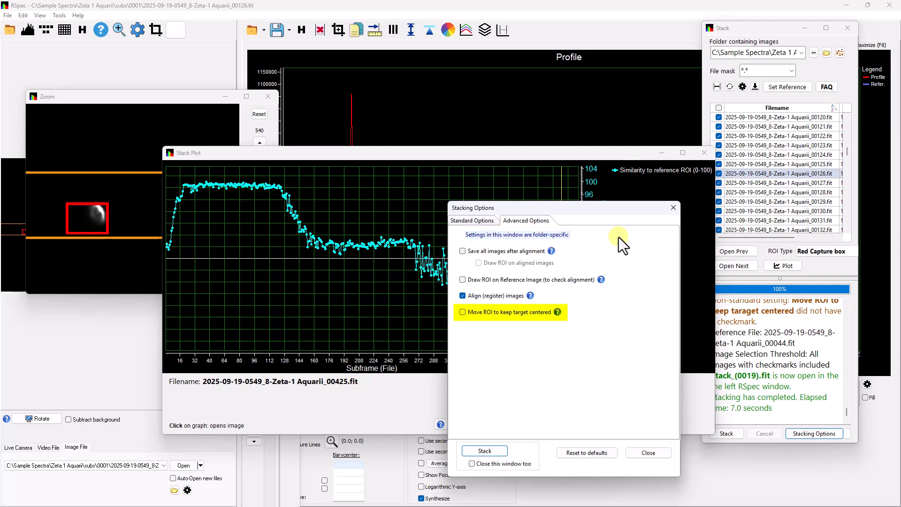
{"action": "left_click", "coordinate": [606, 167]}
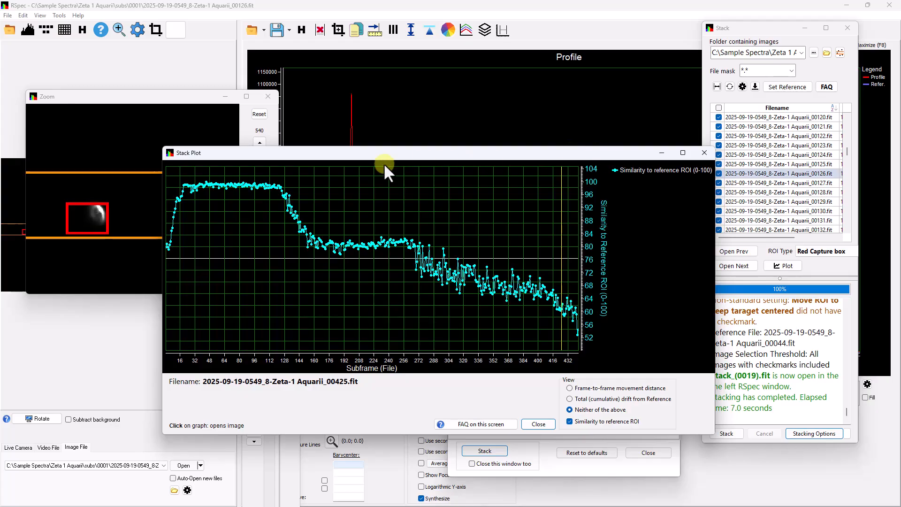
Open frames 00142, 00145, 00156, 00163 and 00169 along the similarity plot's falling section to follow the star's drift out of the red box
{"action": "mouse_move", "coordinate": [282, 190]}
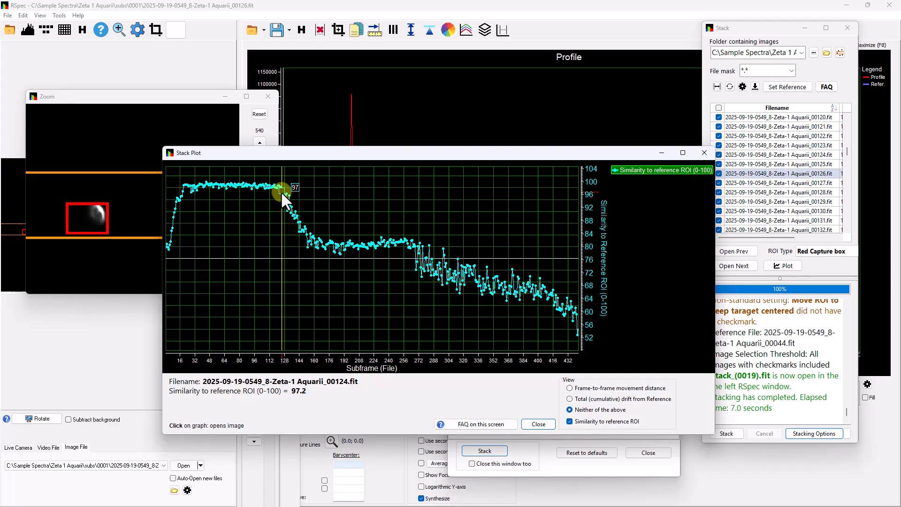
{"action": "left_click", "coordinate": [289, 198]}
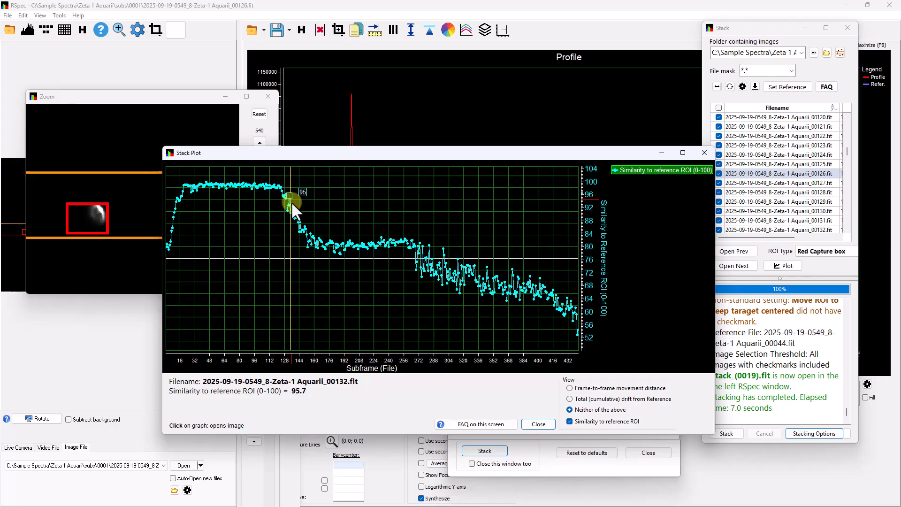
{"action": "left_click", "coordinate": [297, 222]}
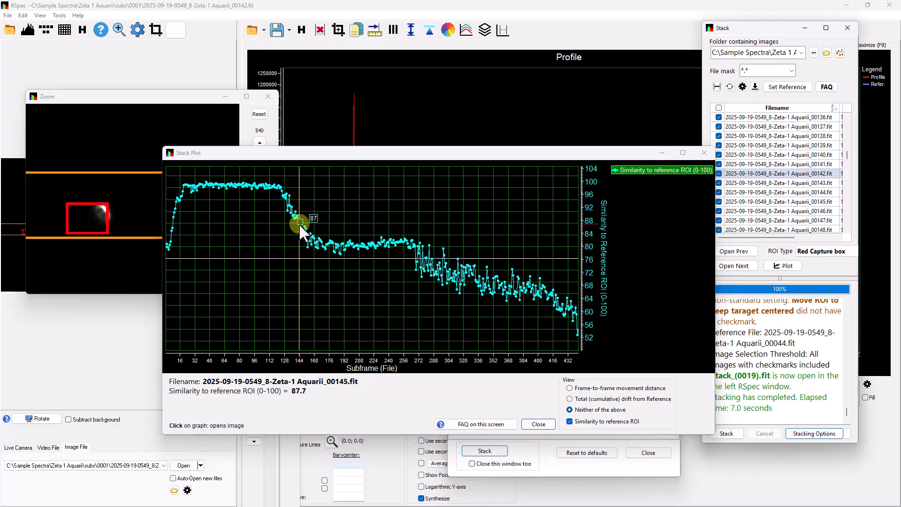
{"action": "left_click", "coordinate": [299, 222]}
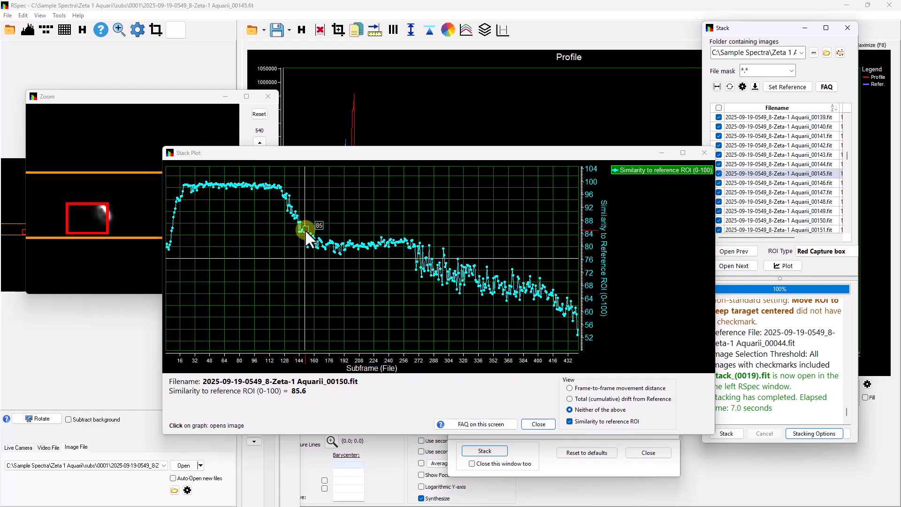
{"action": "left_click", "coordinate": [314, 240]}
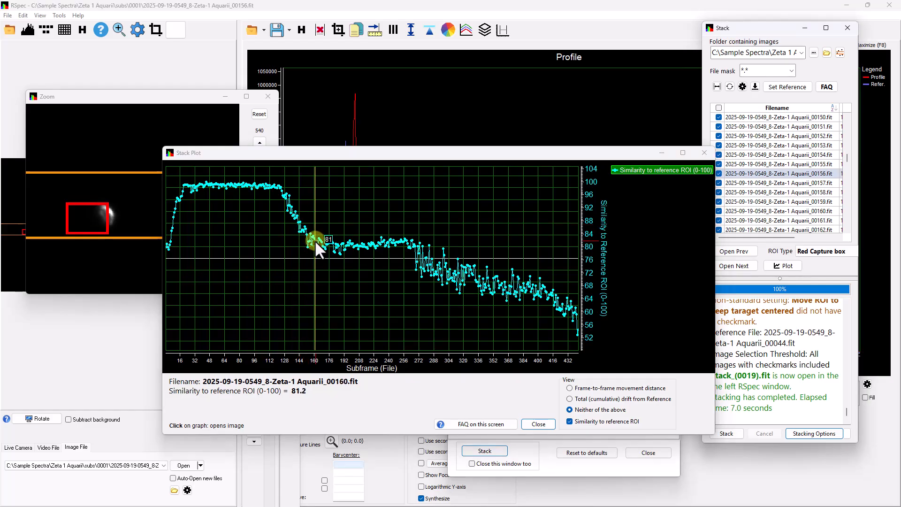
{"action": "left_click", "coordinate": [315, 241]}
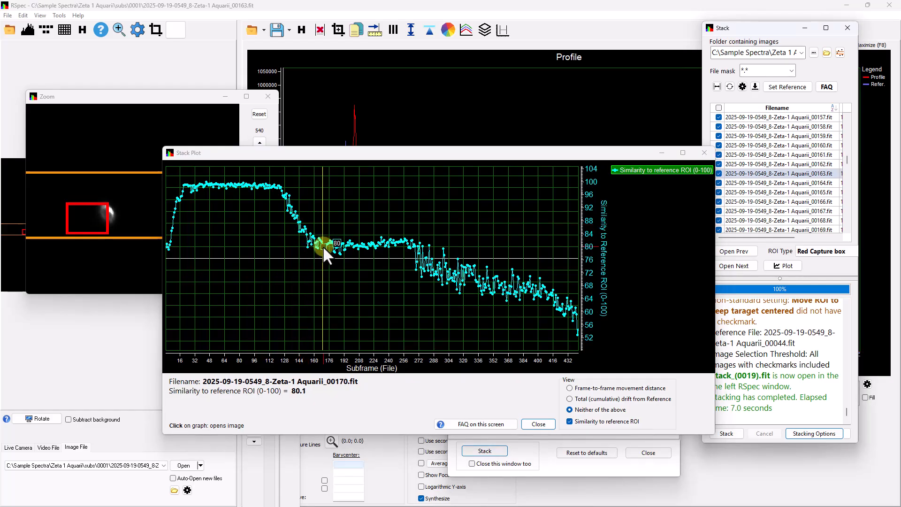
{"action": "left_click", "coordinate": [322, 244]}
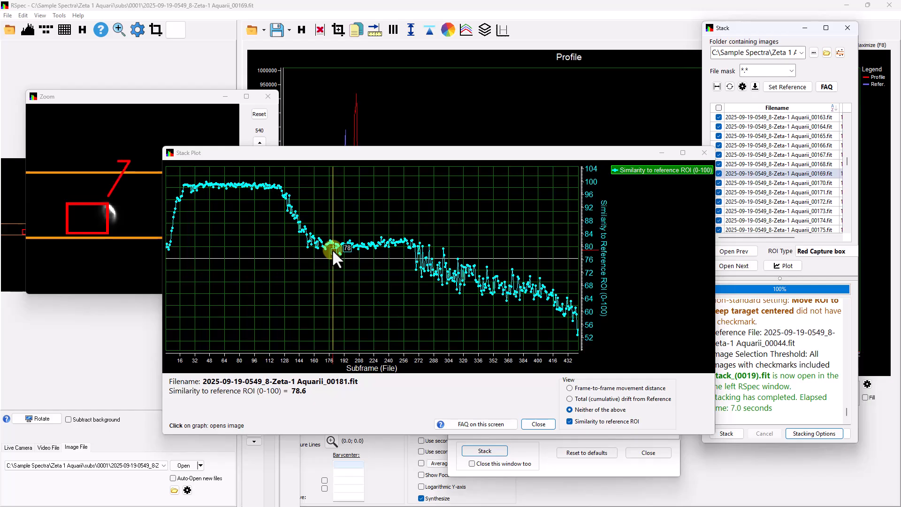
Open frames 00167, 00202 and 00248 from the similarity plot's lower plateau to compare the star's position against the red box
{"action": "left_click", "coordinate": [321, 280]}
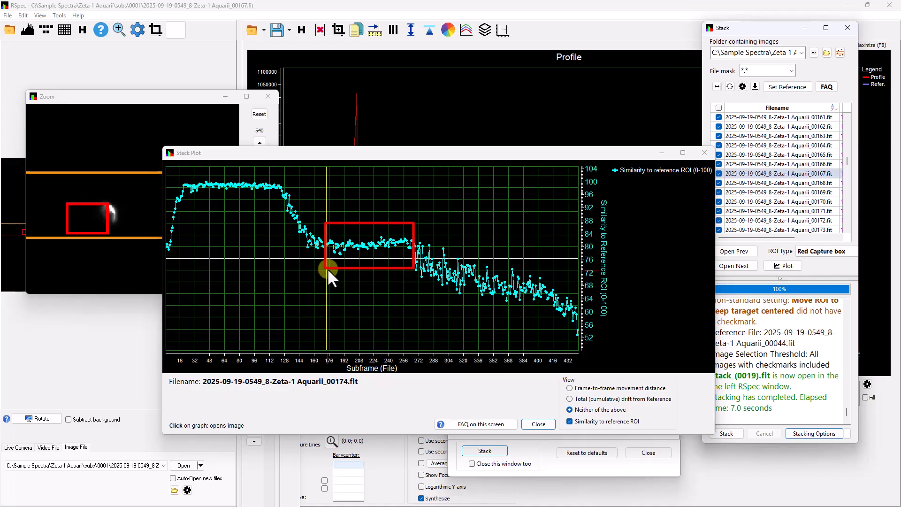
{"action": "left_click", "coordinate": [335, 248]}
{"action": "left_click", "coordinate": [354, 246]}
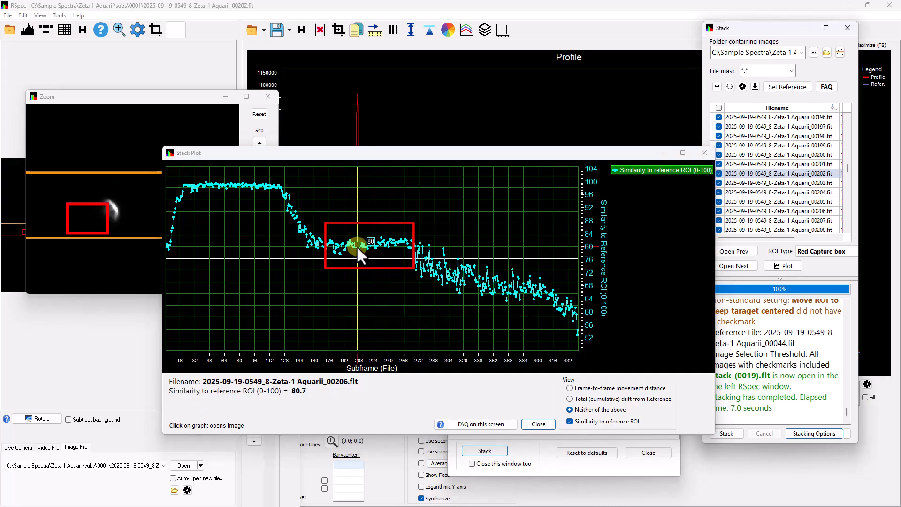
{"action": "left_click", "coordinate": [396, 241]}
{"action": "left_click", "coordinate": [407, 242]}
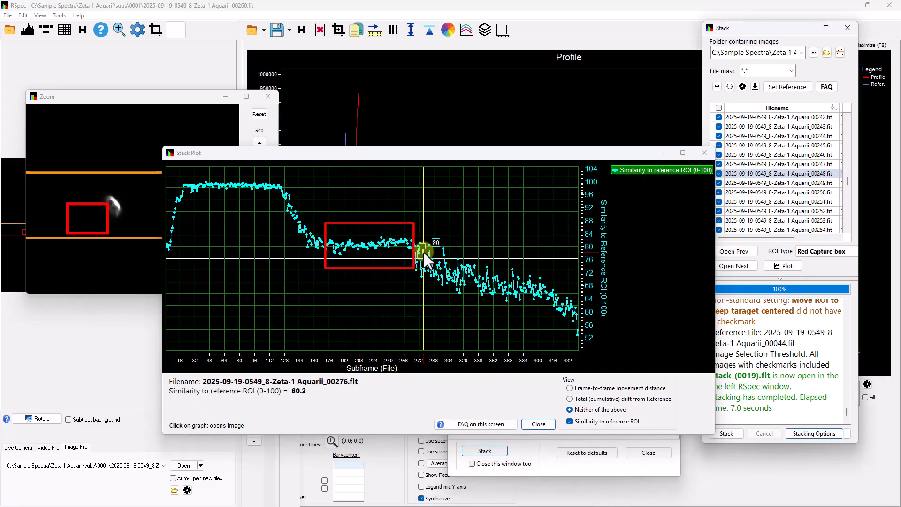
Open frames 00276, 00317 and 00350 from the similarity plot's noisy end section to examine the star's position beyond the red box
{"action": "left_click", "coordinate": [423, 250]}
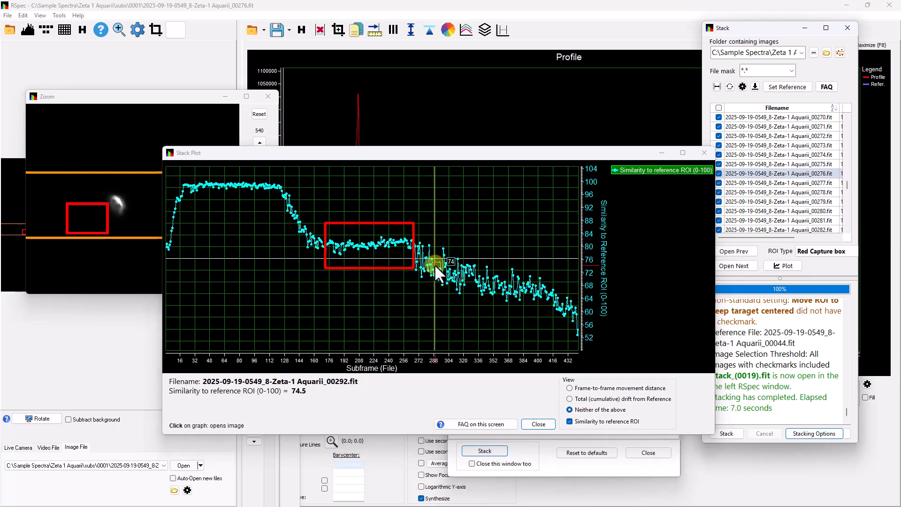
{"action": "left_click", "coordinate": [460, 275]}
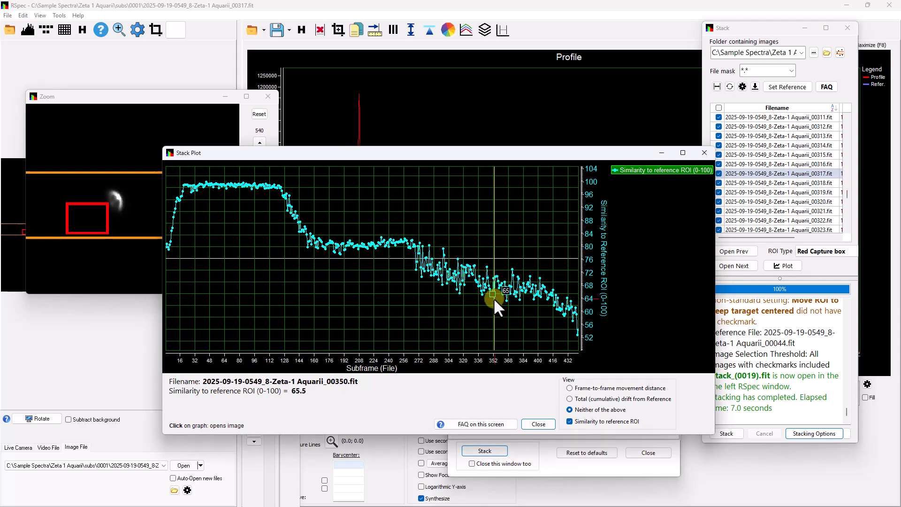
{"action": "left_click", "coordinate": [493, 296]}
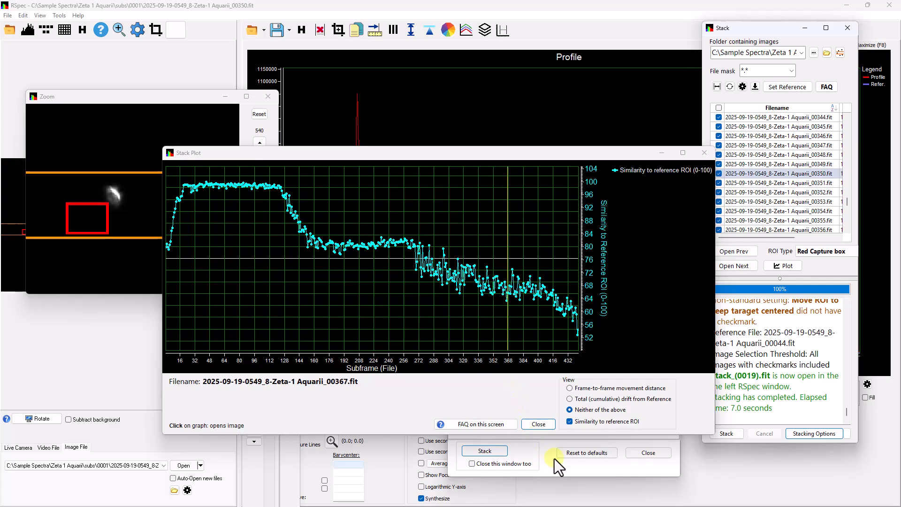
Turn on Move ROI to keep target centered in the advanced stacking options, close them and restack the frames
{"action": "left_click", "coordinate": [562, 468]}
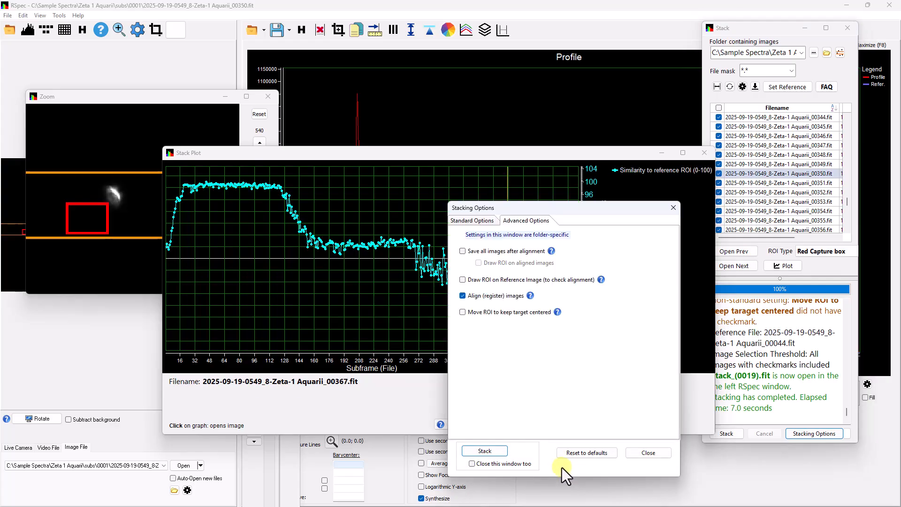
{"action": "left_click", "coordinate": [463, 311]}
{"action": "left_click", "coordinate": [424, 400]}
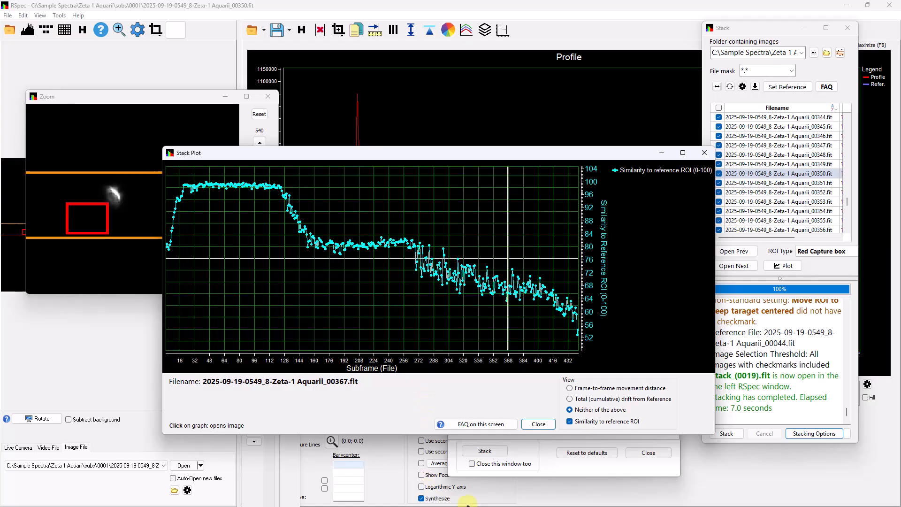
{"action": "left_click", "coordinate": [551, 472]}
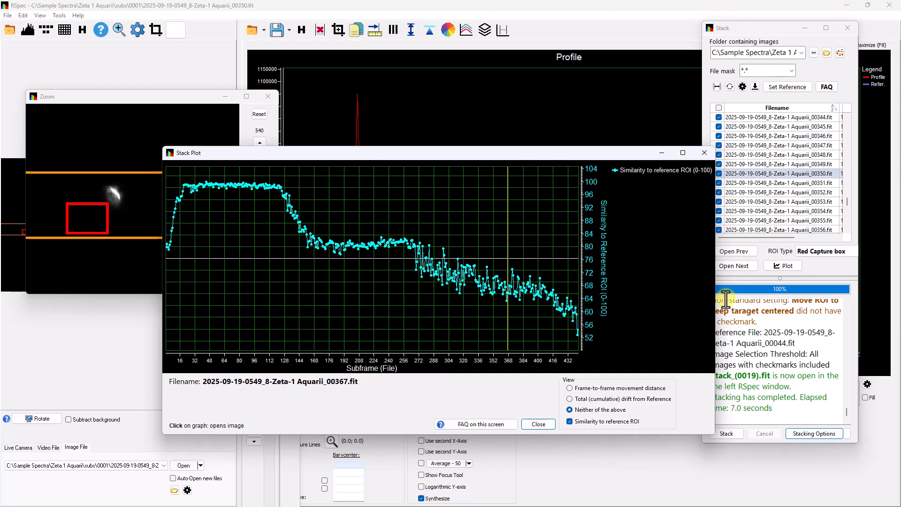
{"action": "left_click", "coordinate": [734, 433]}
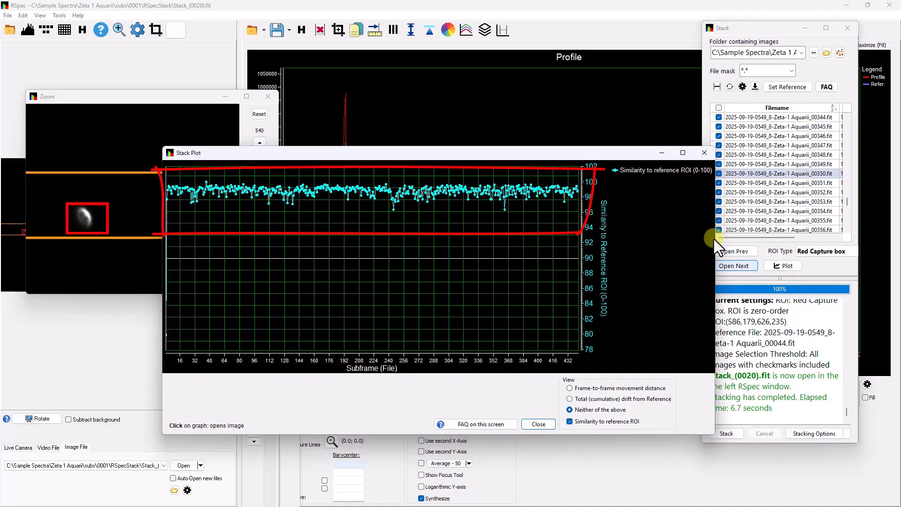
Minimize the similarity plot and look up the Create Video and Preview Images command
{"action": "left_click", "coordinate": [659, 153]}
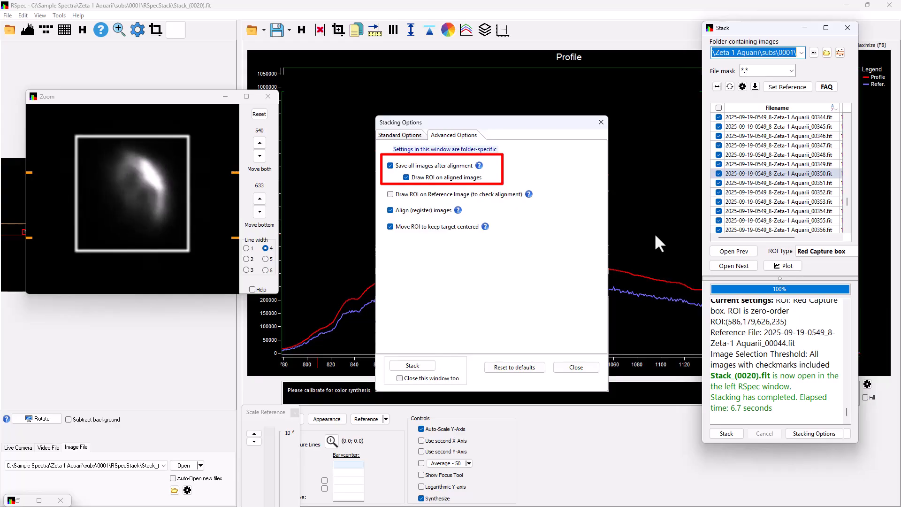
{"action": "key", "text": "alt+t"}
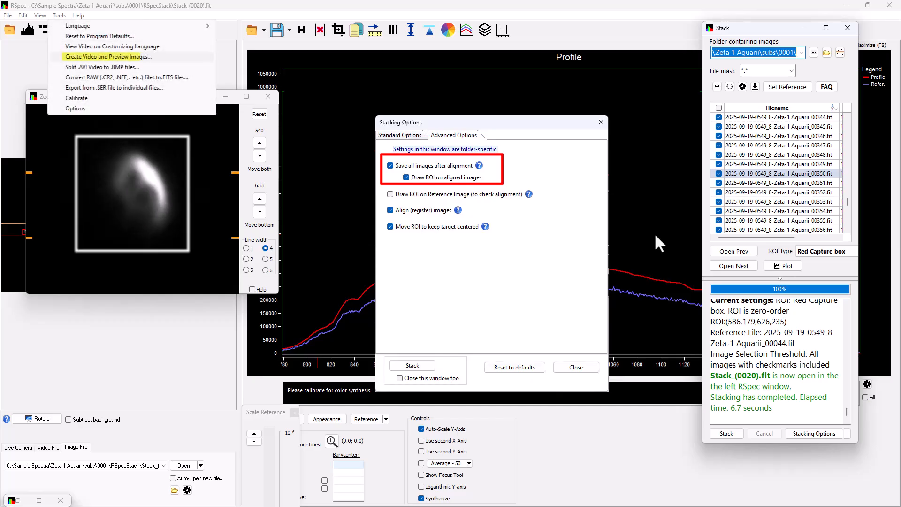
{"action": "key", "text": "Escape"}
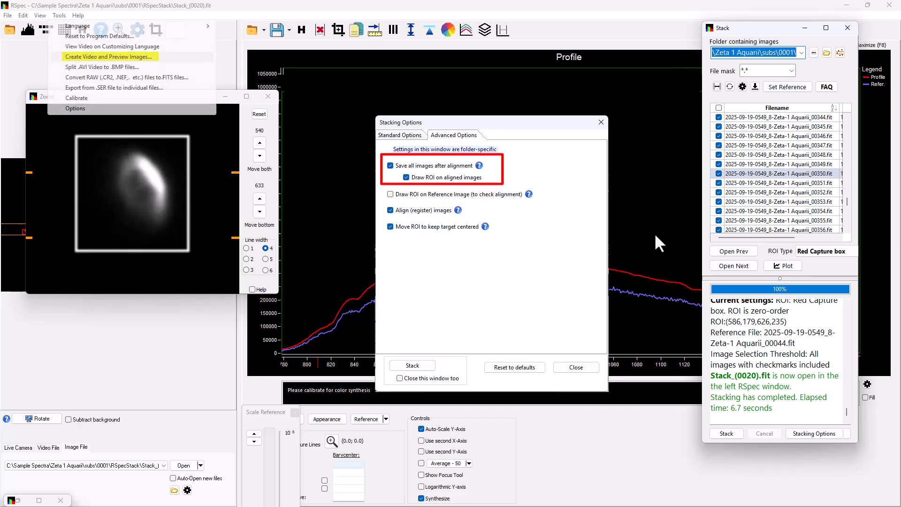